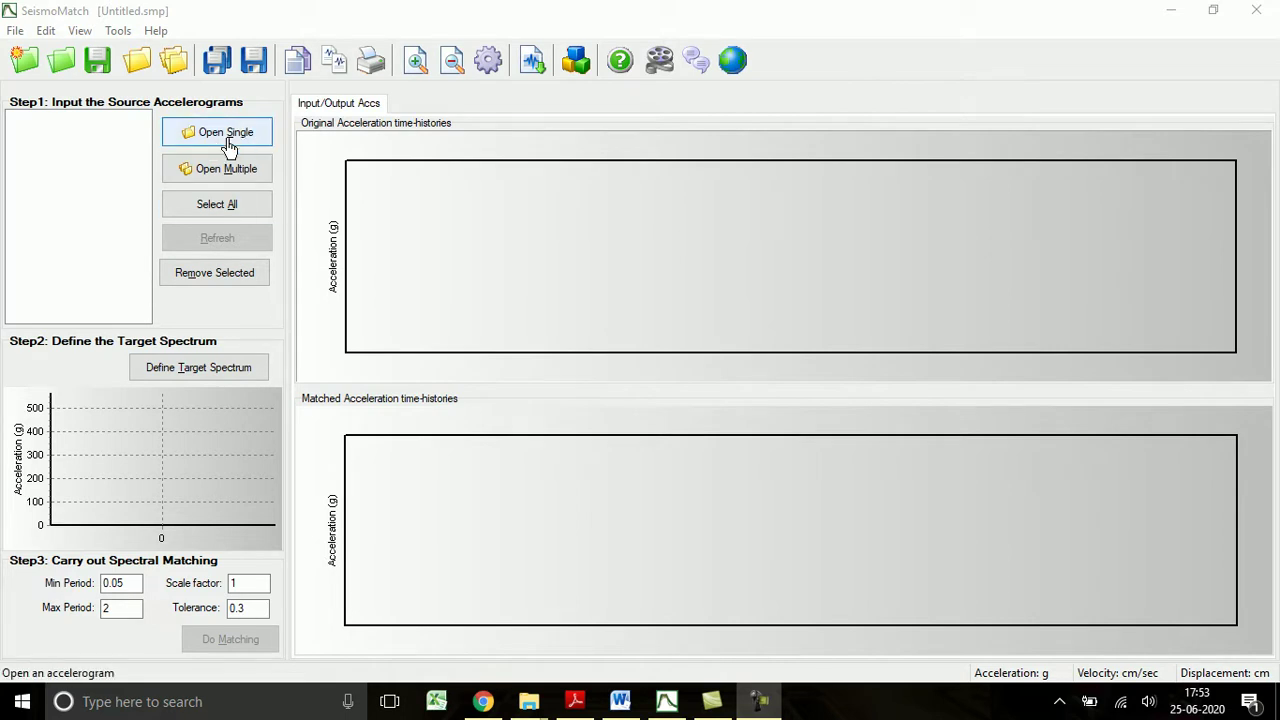
- Start loading a single accelerogram from the Desktop's PEER folder, listing All Files (*.*)
left_click(228, 146)
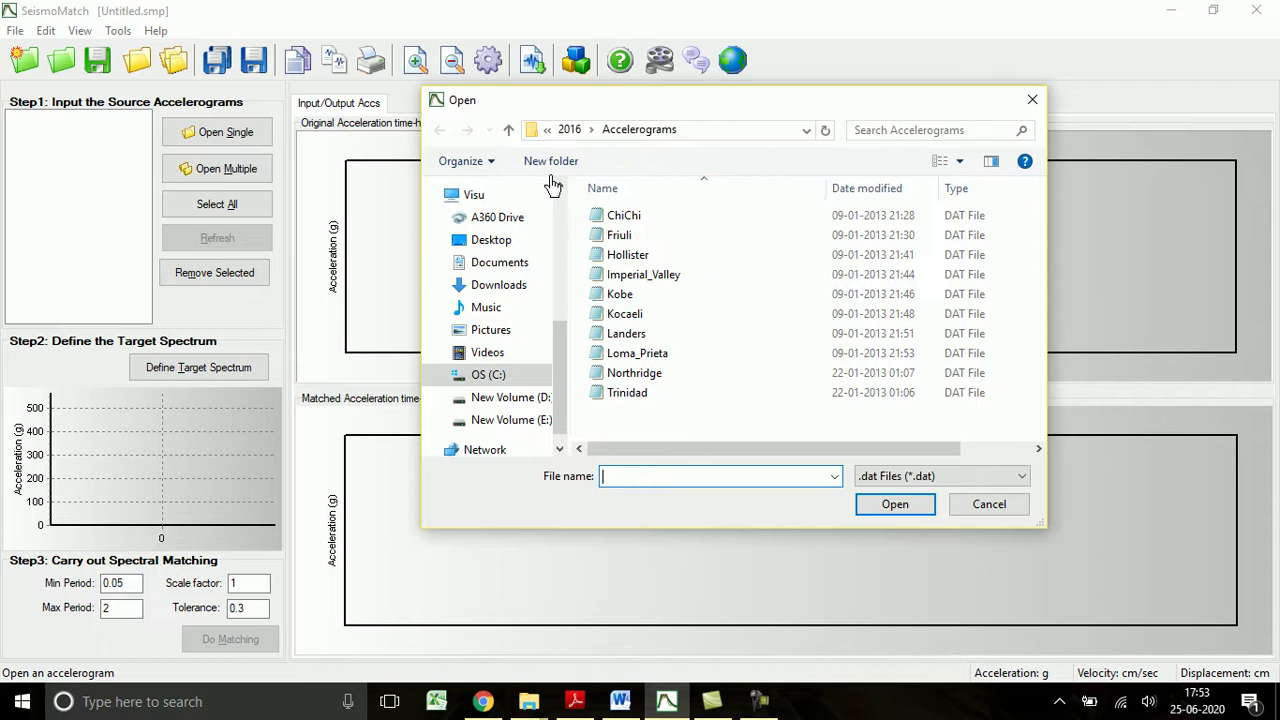
left_click(490, 242)
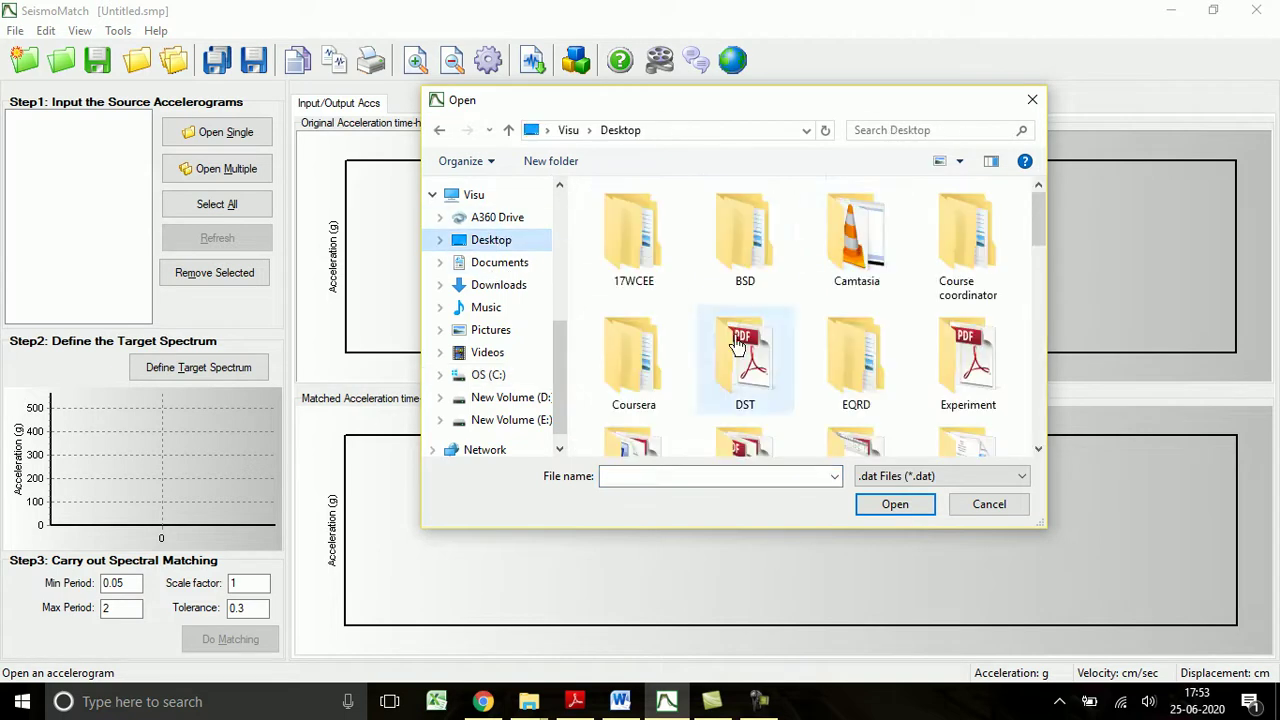
left_click(868, 286)
scroll(868, 286, "down", 2)
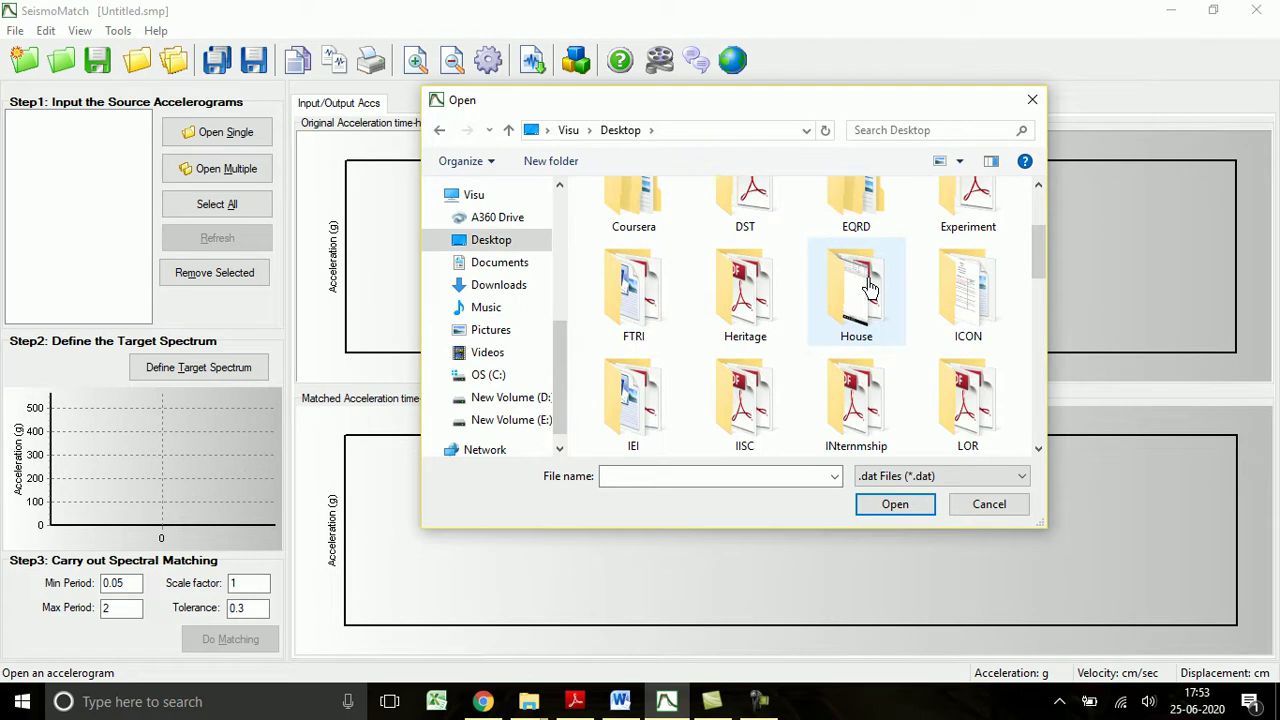
scroll(868, 286, "down", 3)
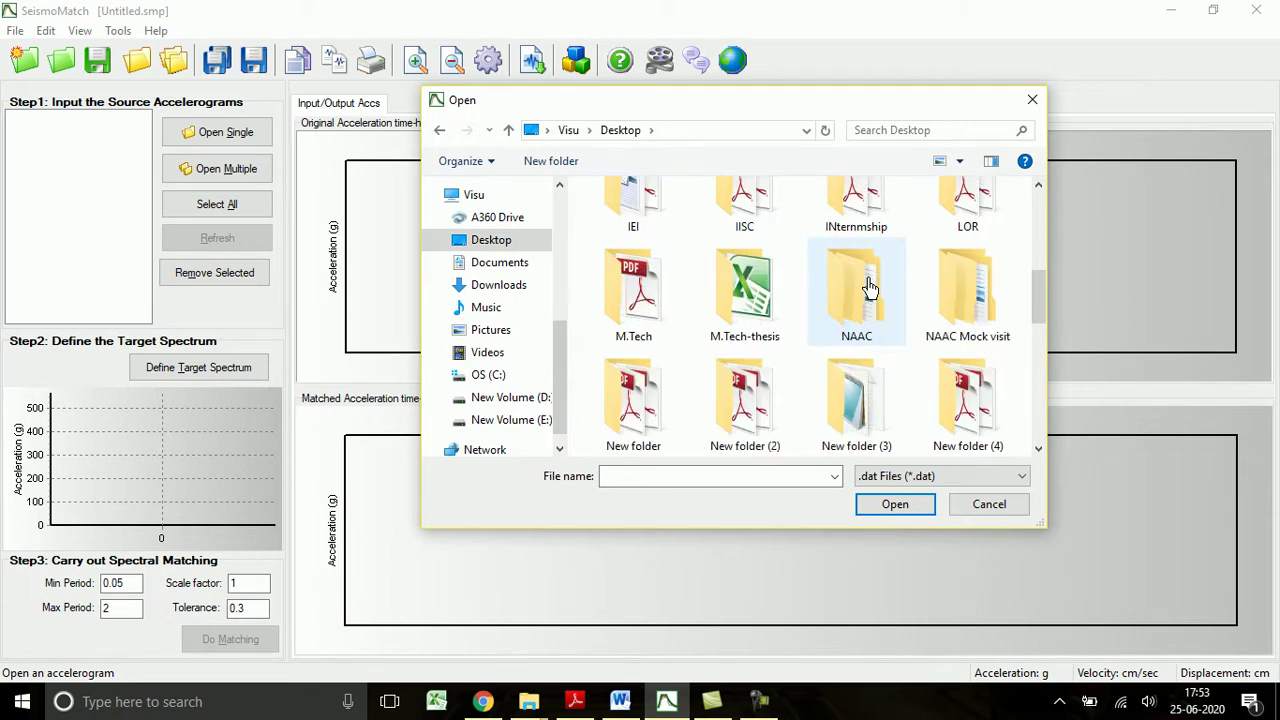
scroll(868, 286, "down", 1)
scroll(868, 286, "down", 1)
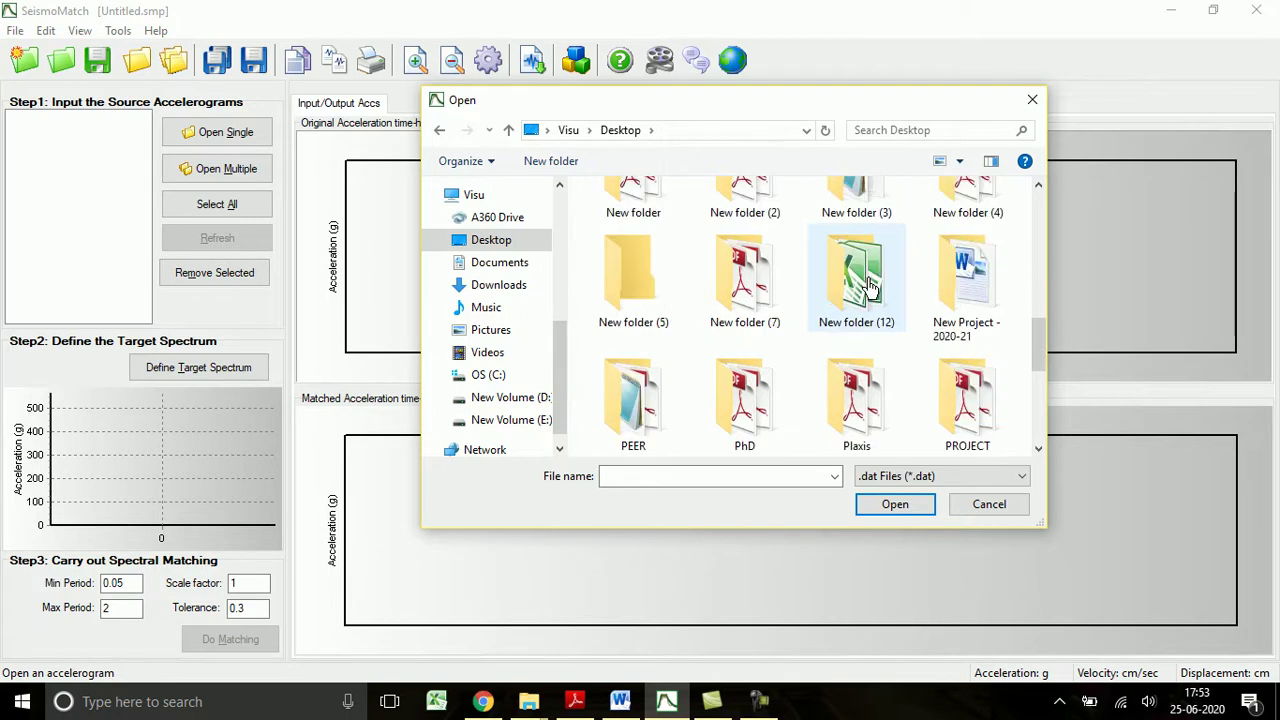
scroll(868, 286, "down", 1)
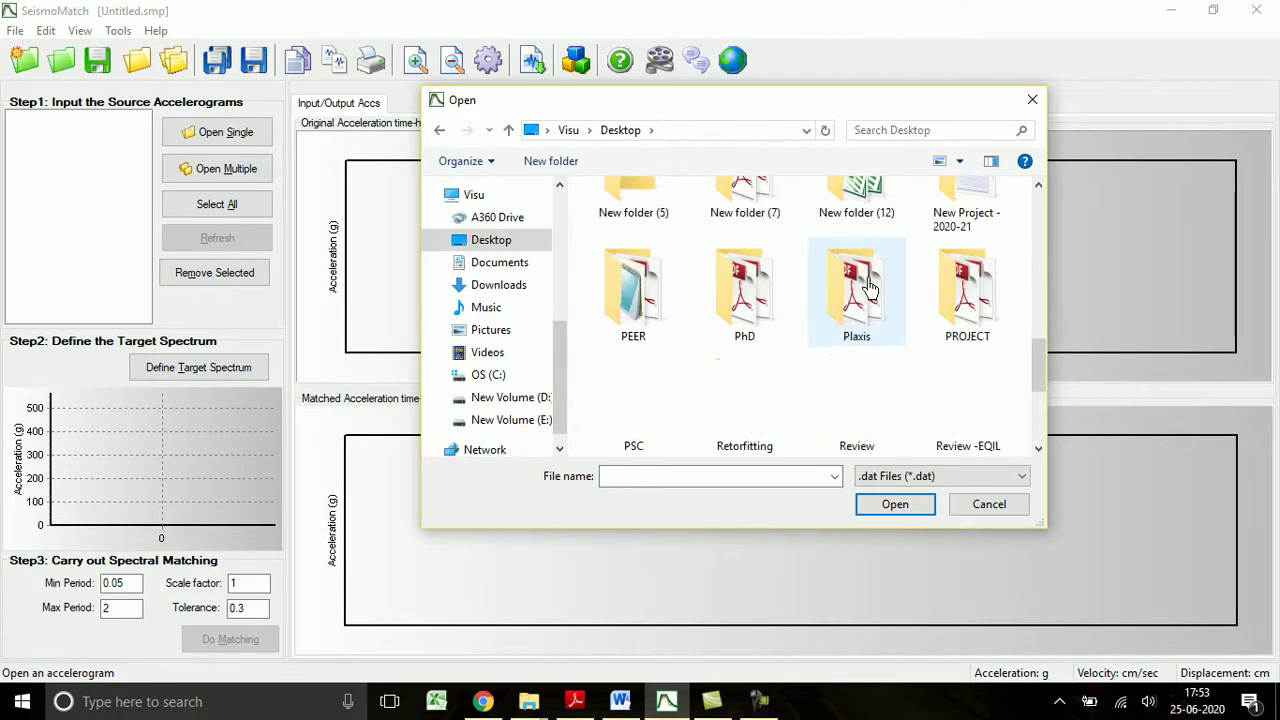
double_click(655, 295)
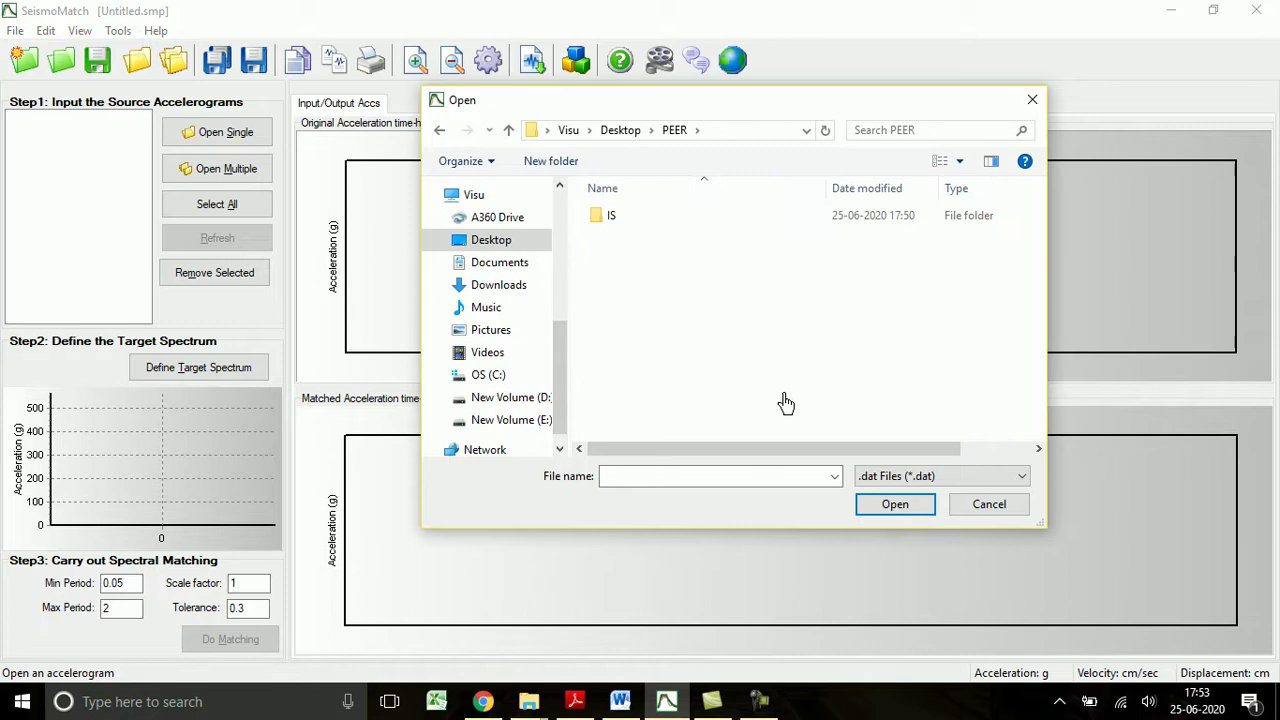
left_click(920, 481)
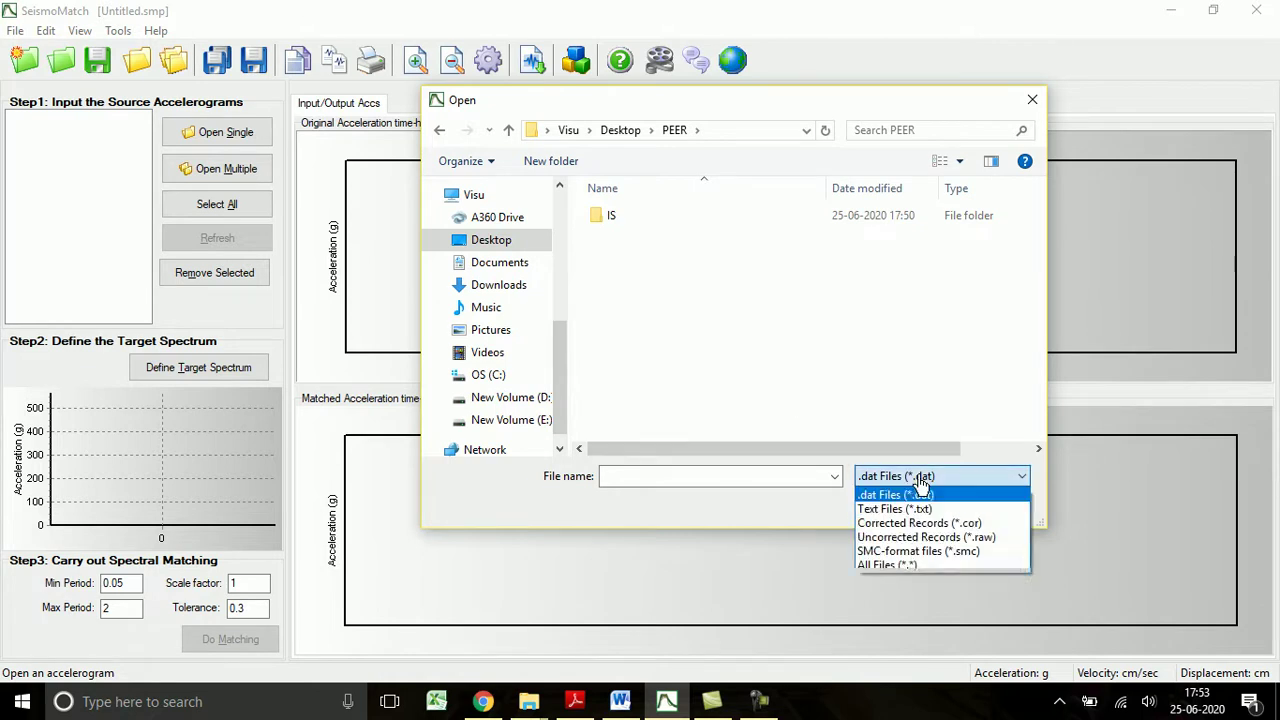
left_click(900, 566)
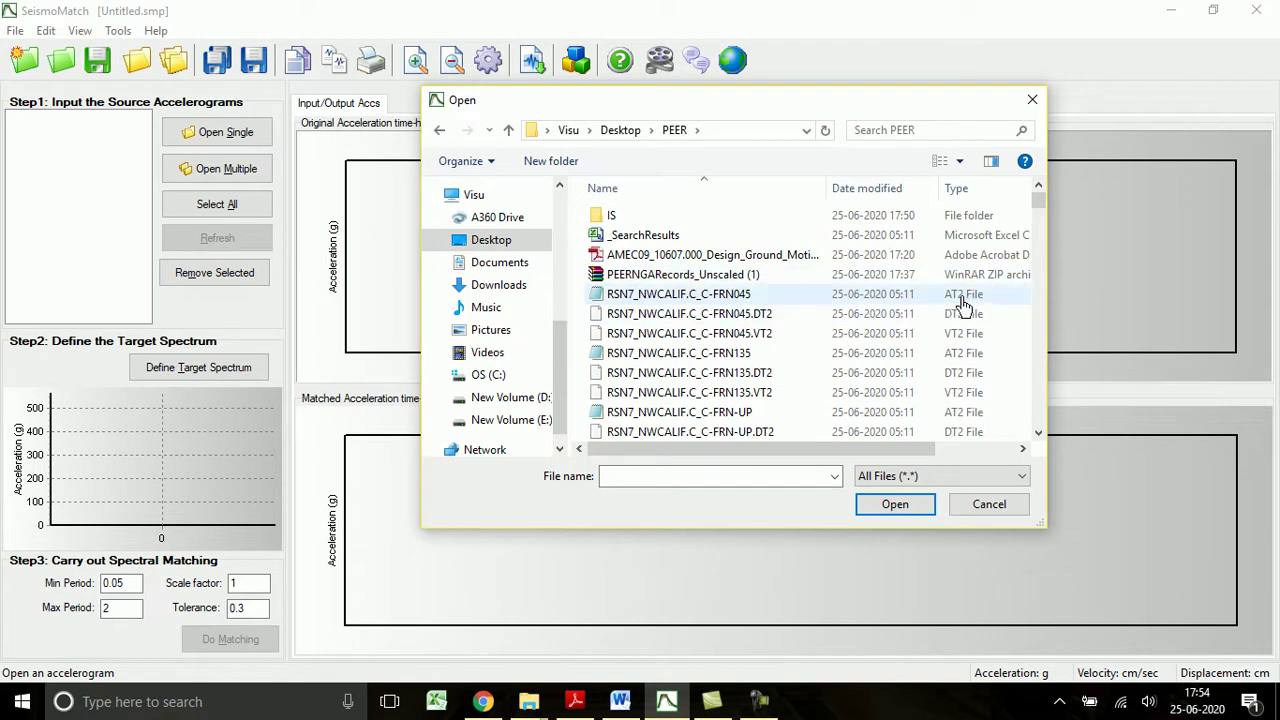
- Choose the RSN7_NWCALIF.C_C-FRN045 record and open it
left_click(946, 362)
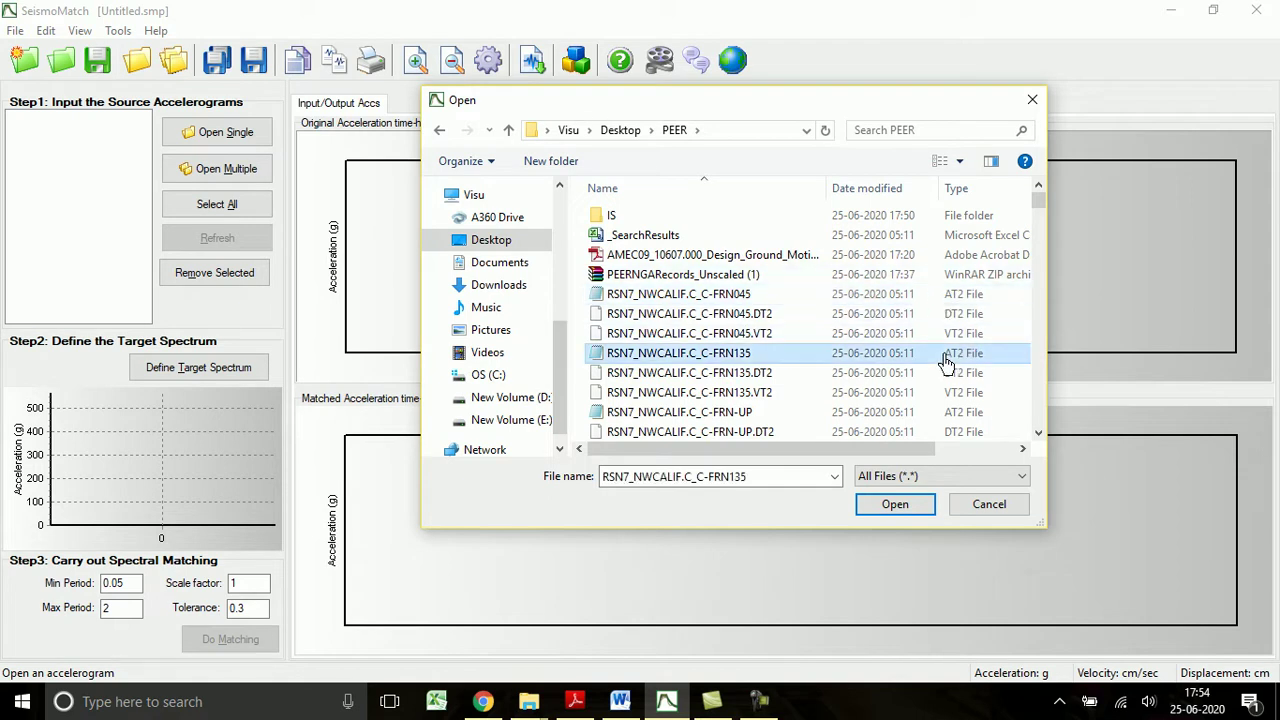
left_click(958, 416)
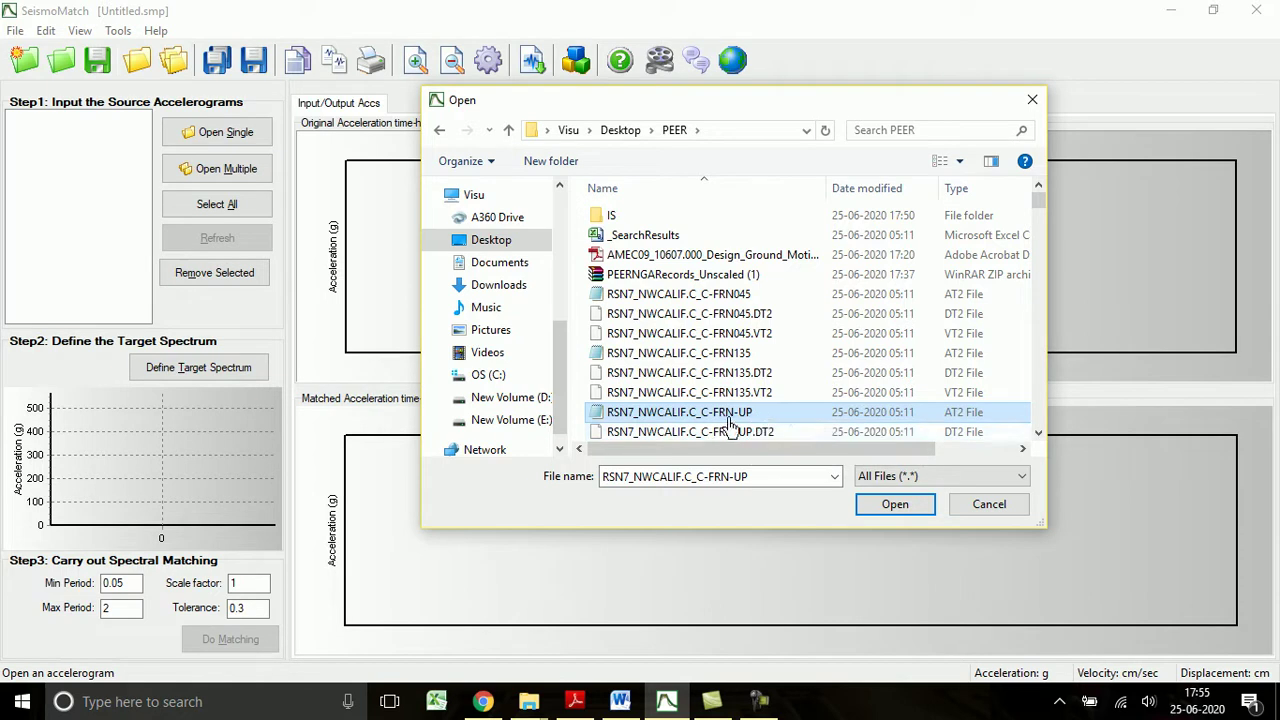
left_click(727, 296)
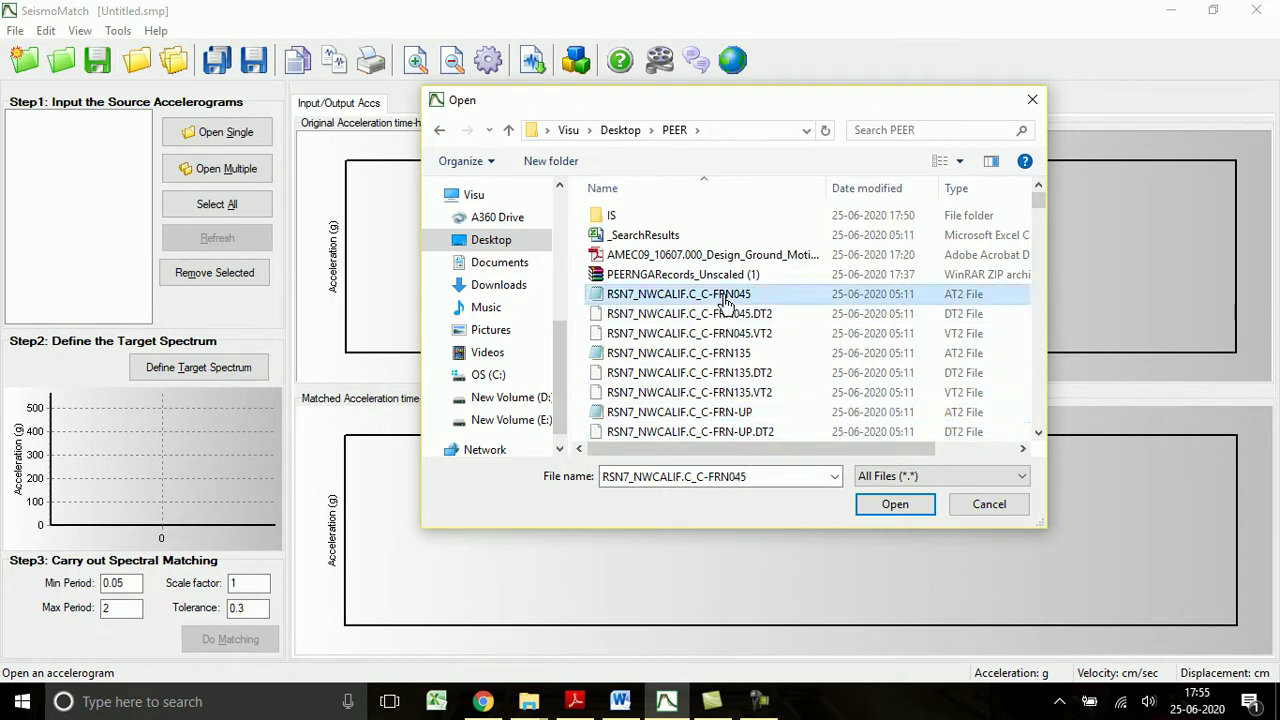
left_click(897, 507)
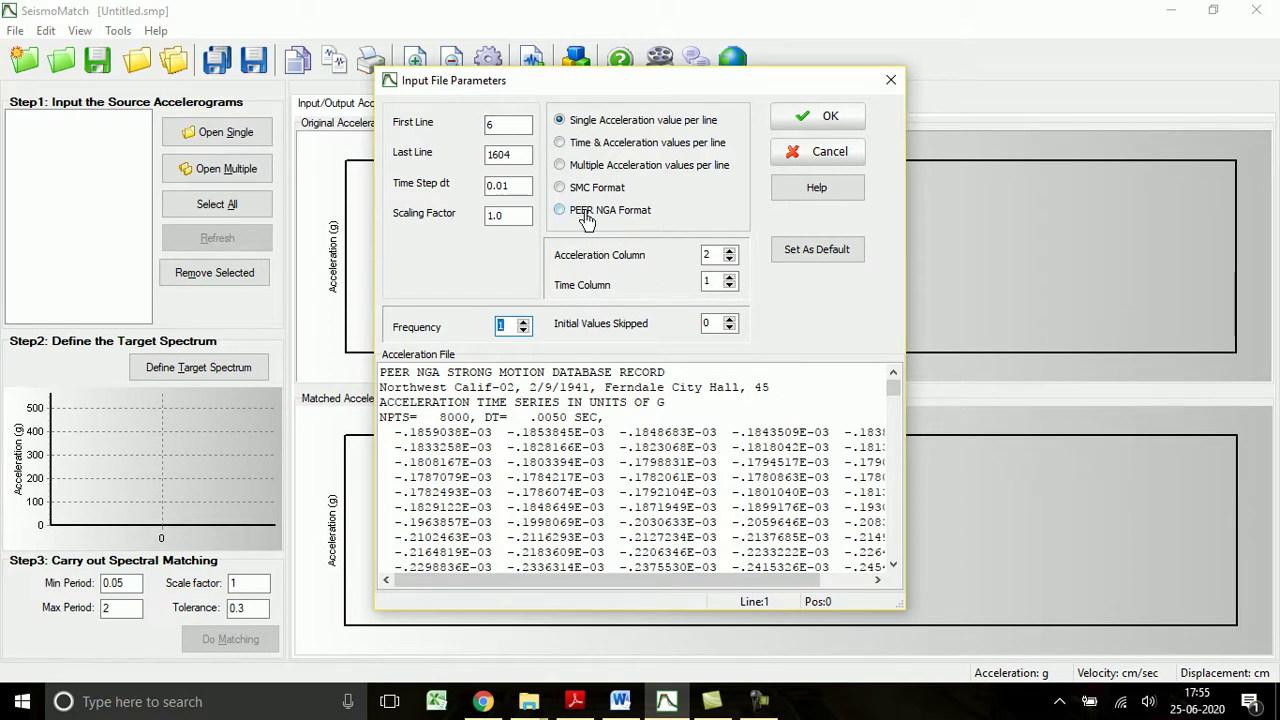
- Load the record as PEER NGA Format, keeping First Line 5 and dt 0.0050
left_click(584, 214)
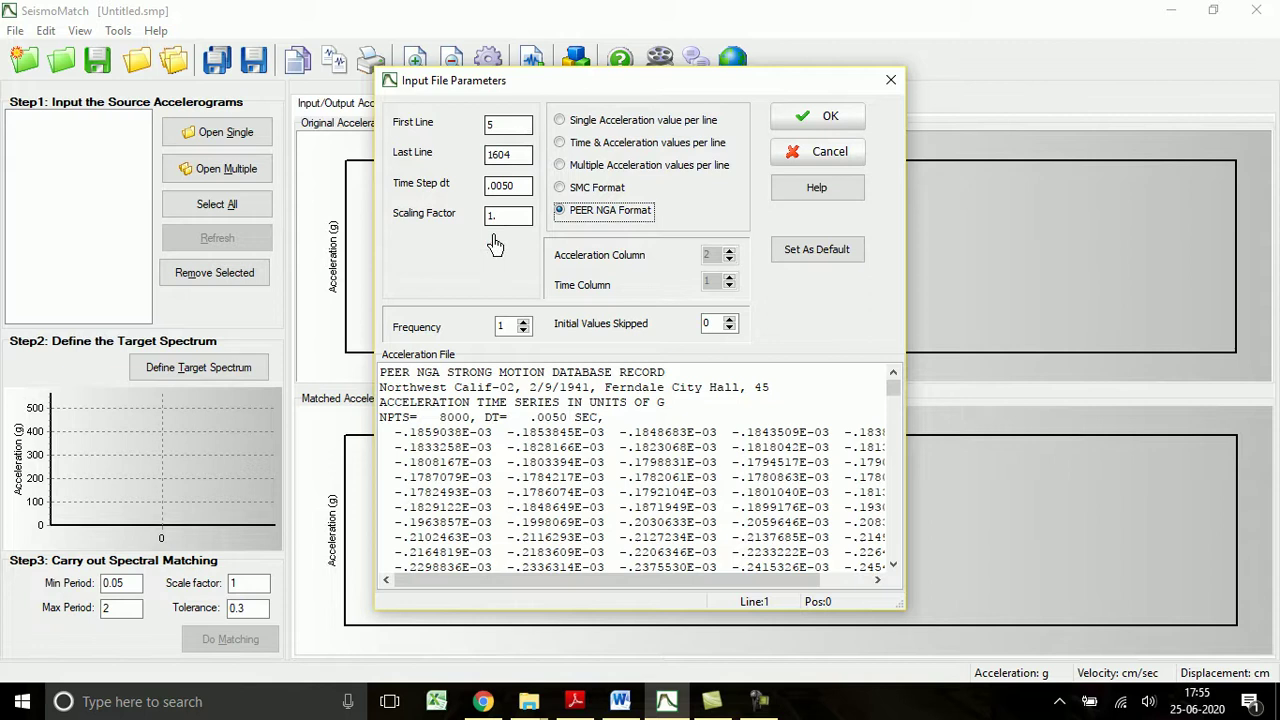
left_click(494, 127)
type("0")
key("BackSpace")
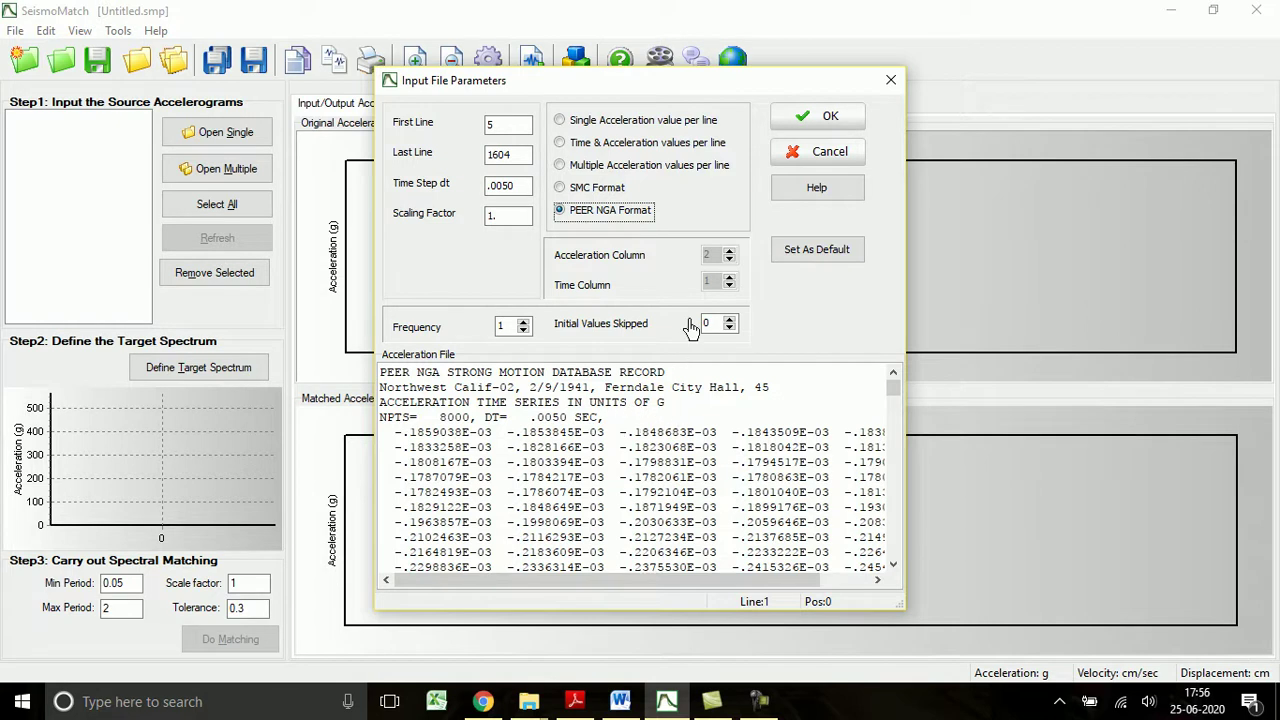
left_click(816, 116)
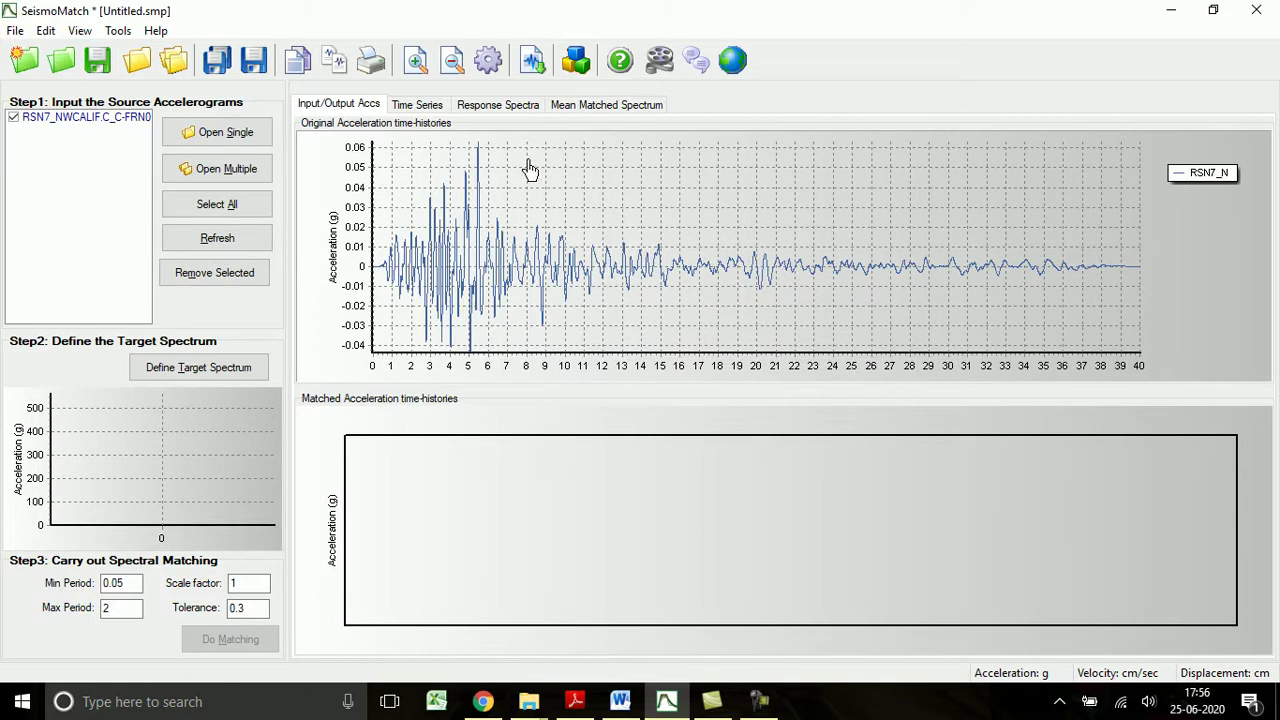
scroll(530, 170, "down", 3)
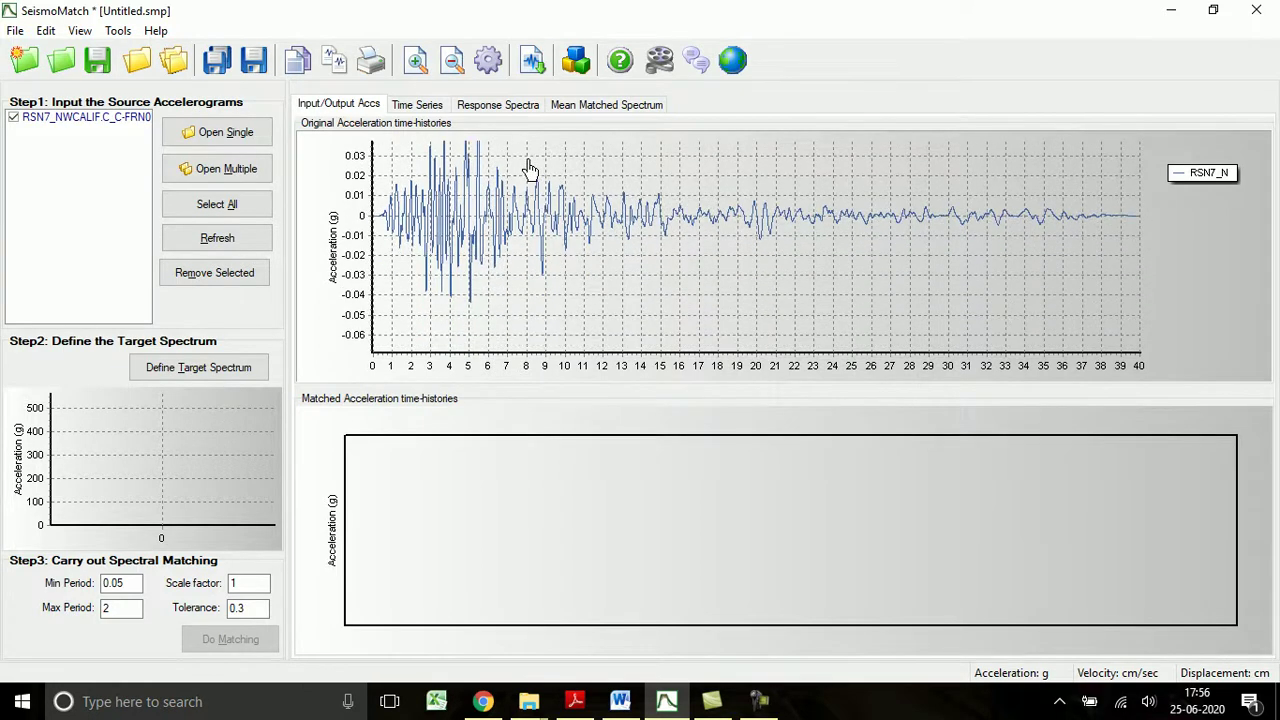
scroll(528, 170, "up", 5)
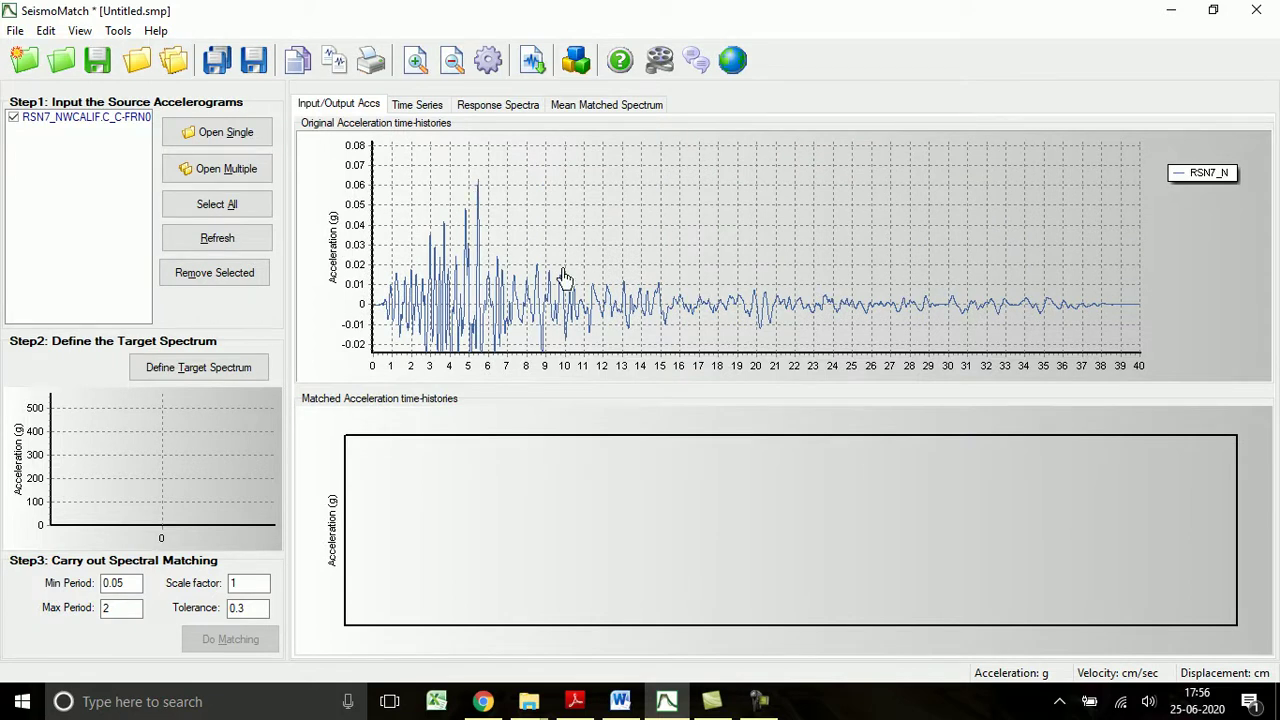
scroll(563, 280, "up", 3)
scroll(563, 279, "down", 6)
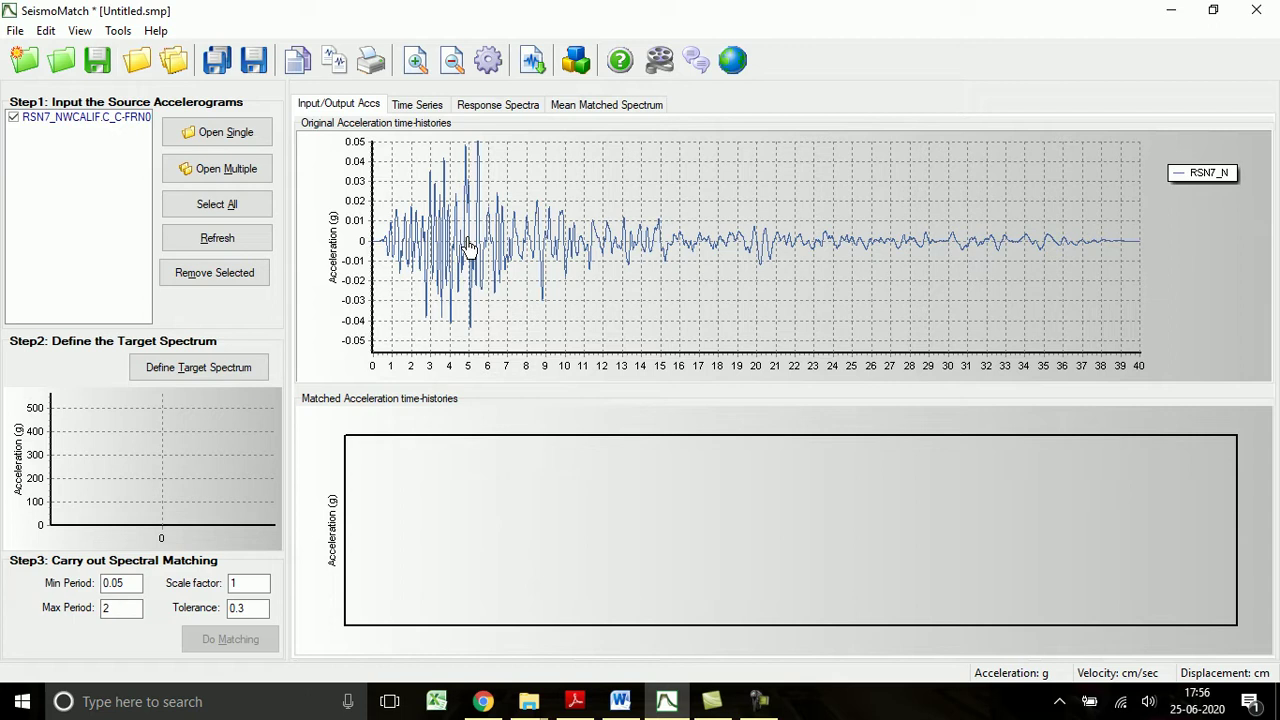
- Start defining the target spectrum from a file and browse for it
left_click(213, 375)
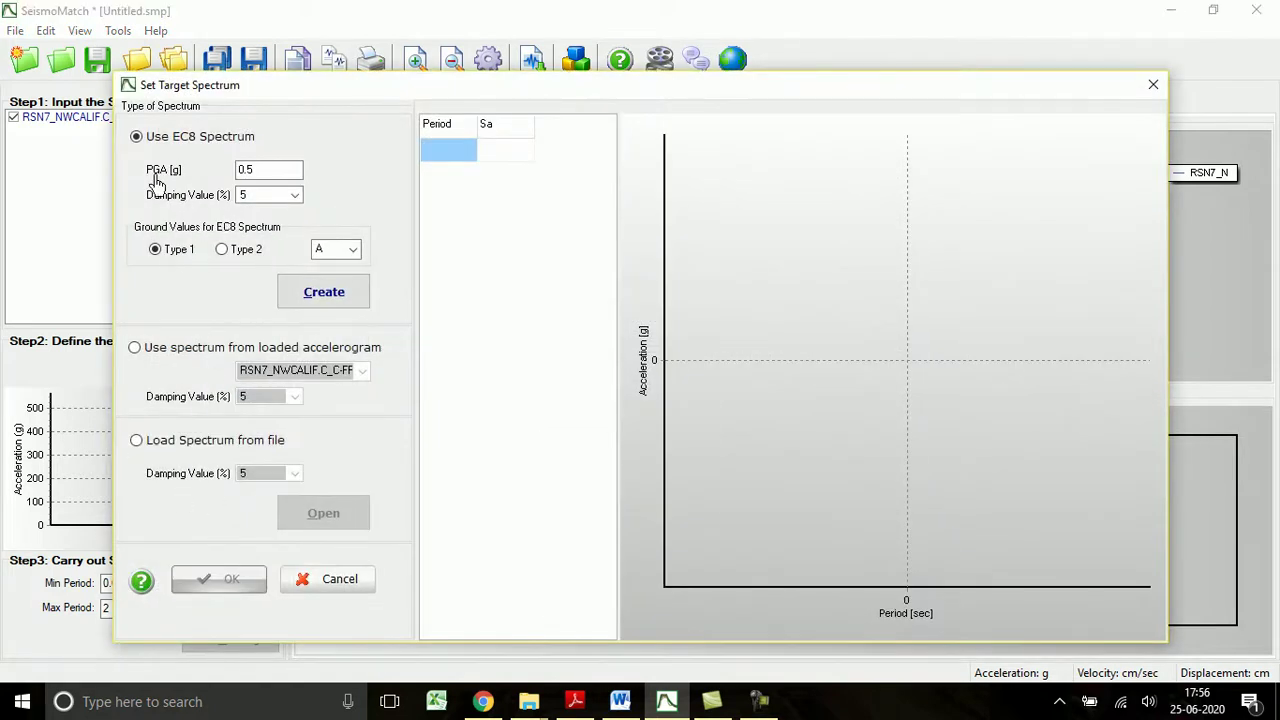
left_click(293, 168)
left_click(156, 445)
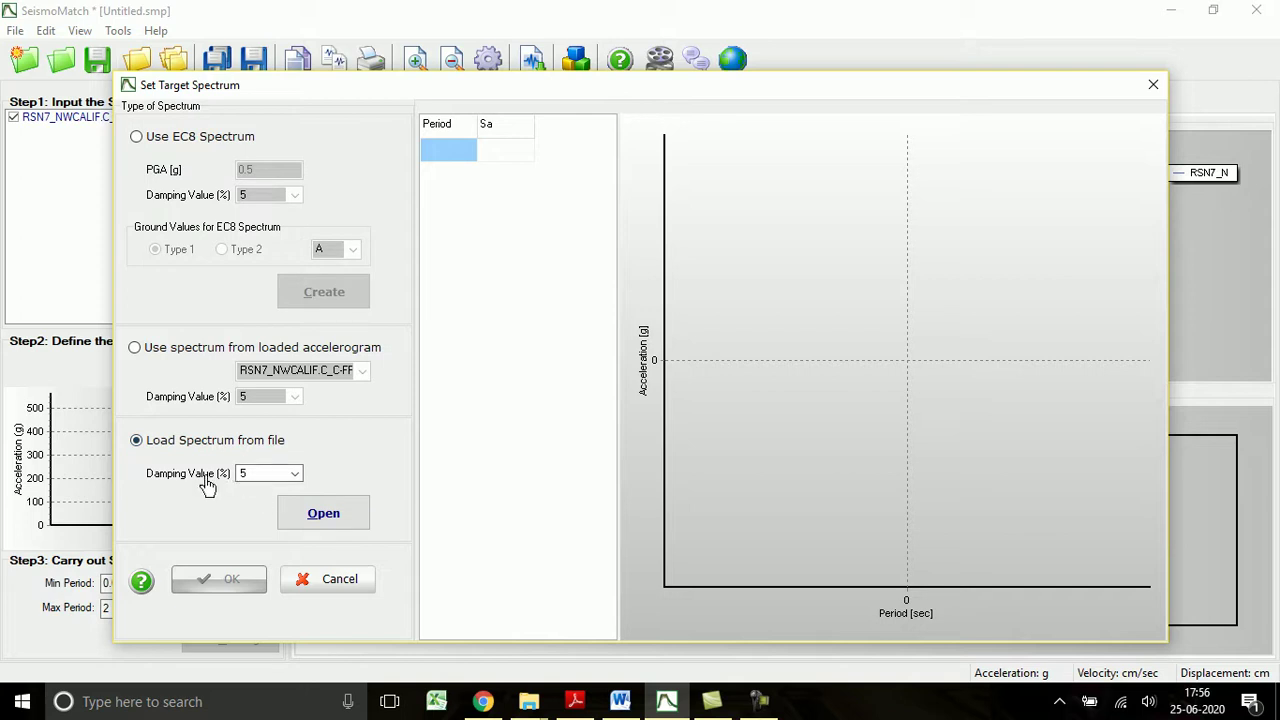
left_click(322, 516)
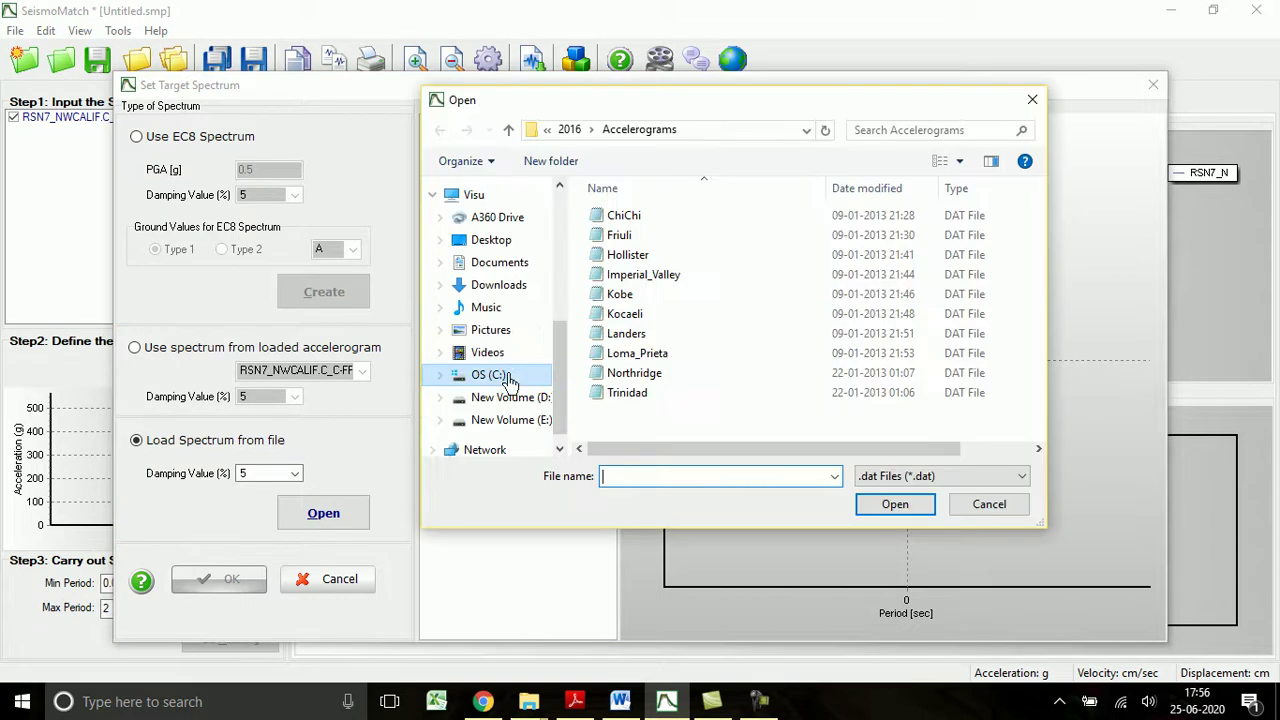
- Open the IS-RS file from Desktop > PEER > IS, listing All Files (*.*)
left_click(487, 240)
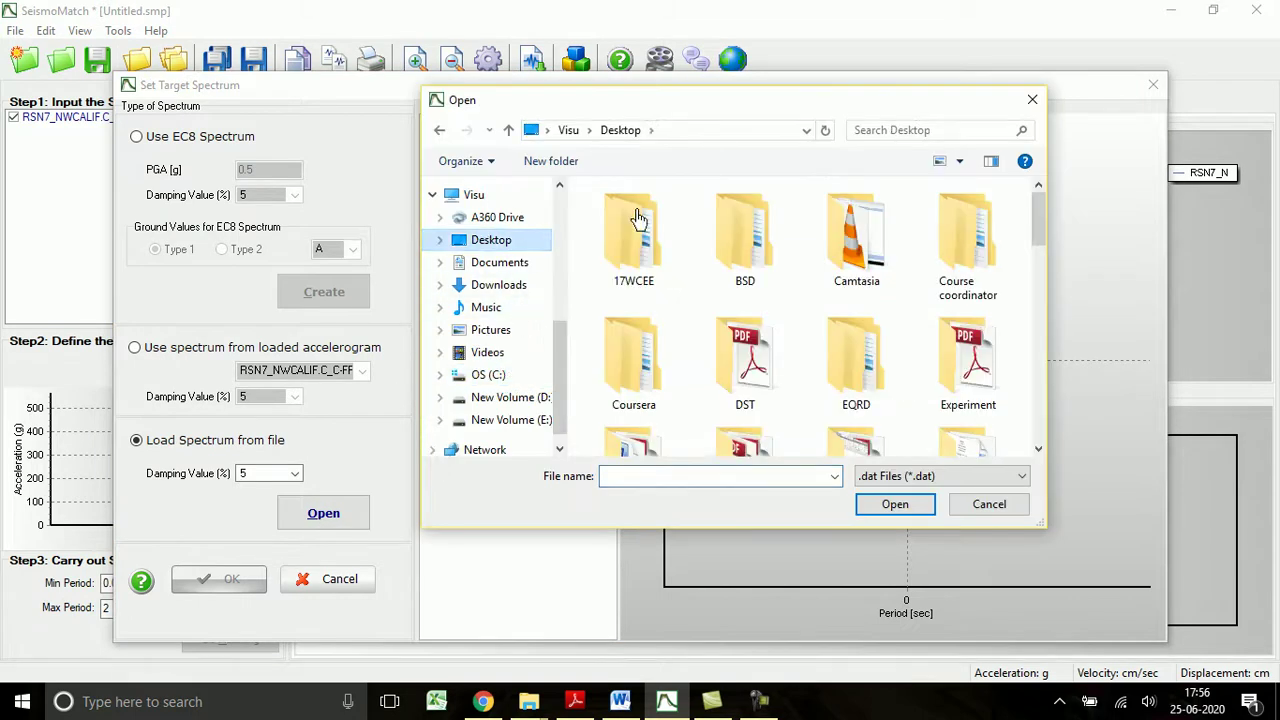
scroll(756, 404, "down", 2)
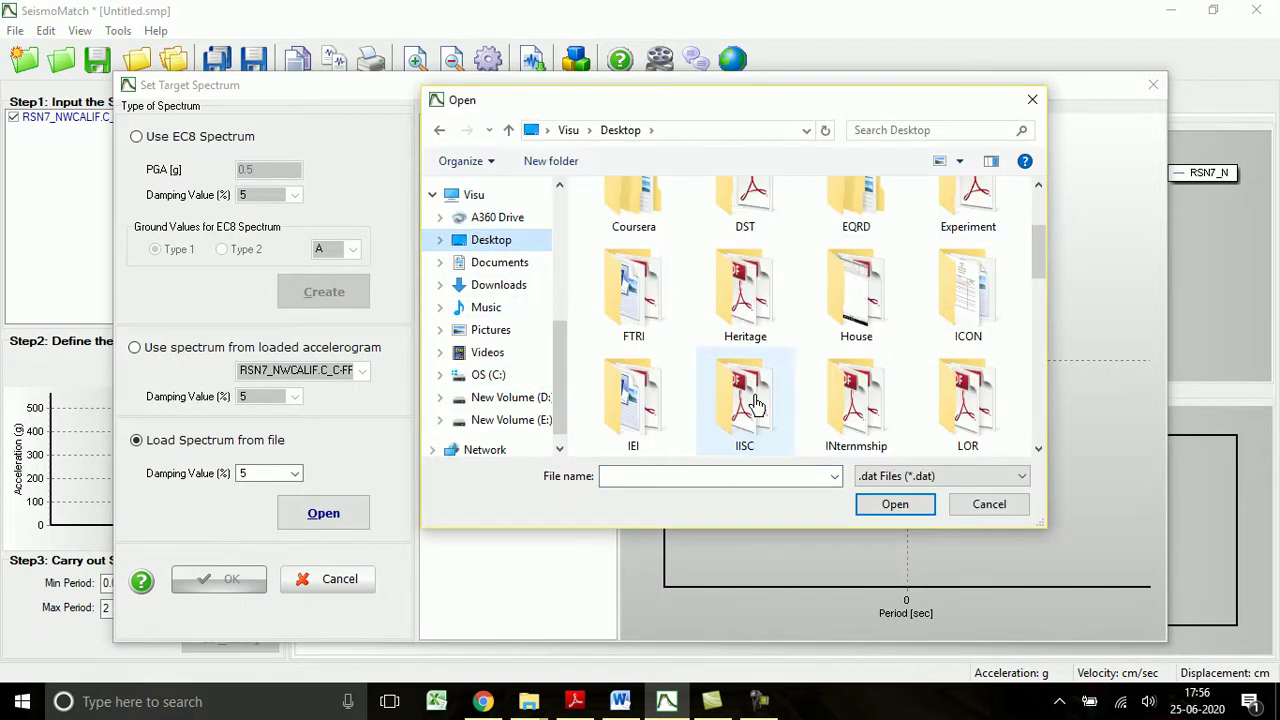
scroll(756, 404, "down", 2)
scroll(756, 400, "down", 3)
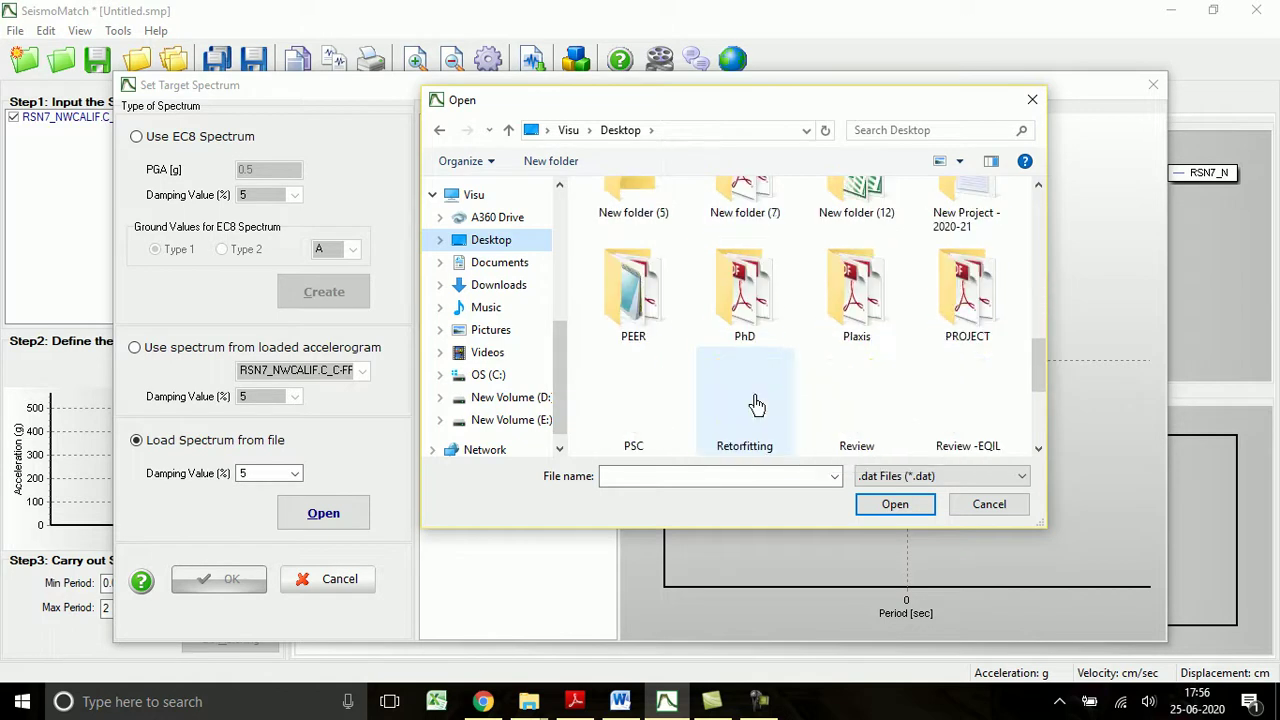
left_click(637, 290)
double_click(637, 290)
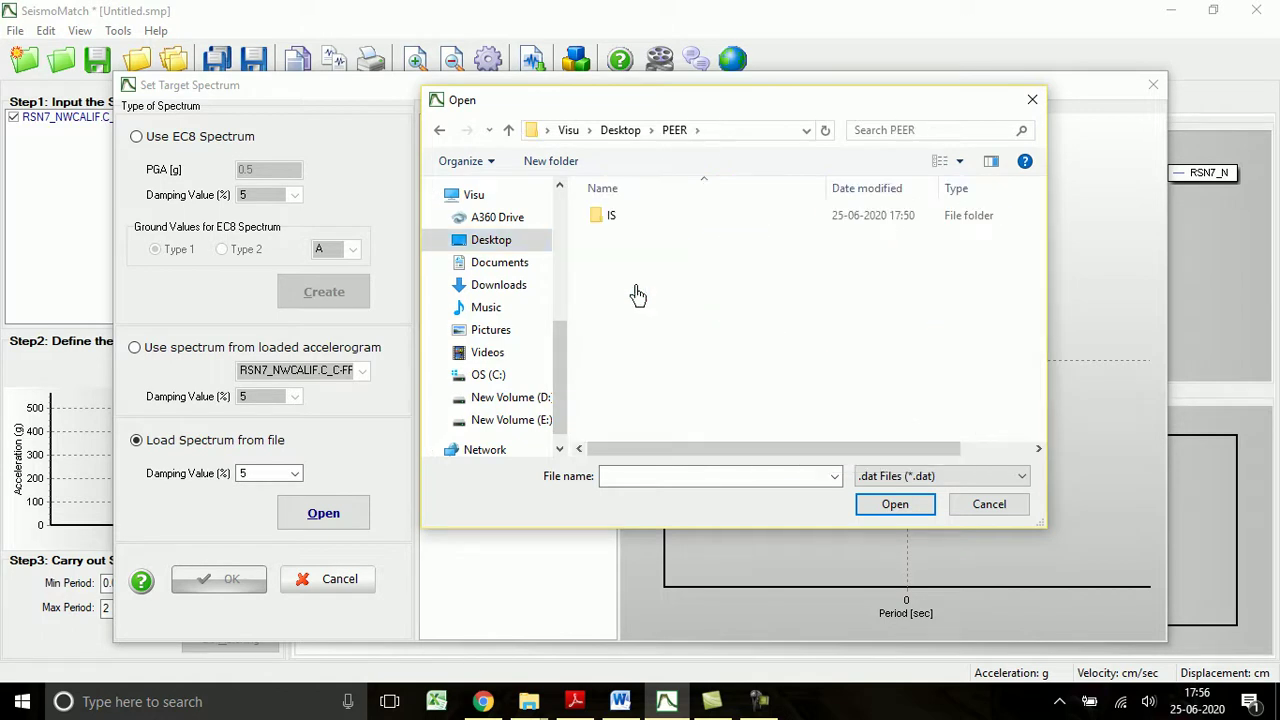
double_click(622, 234)
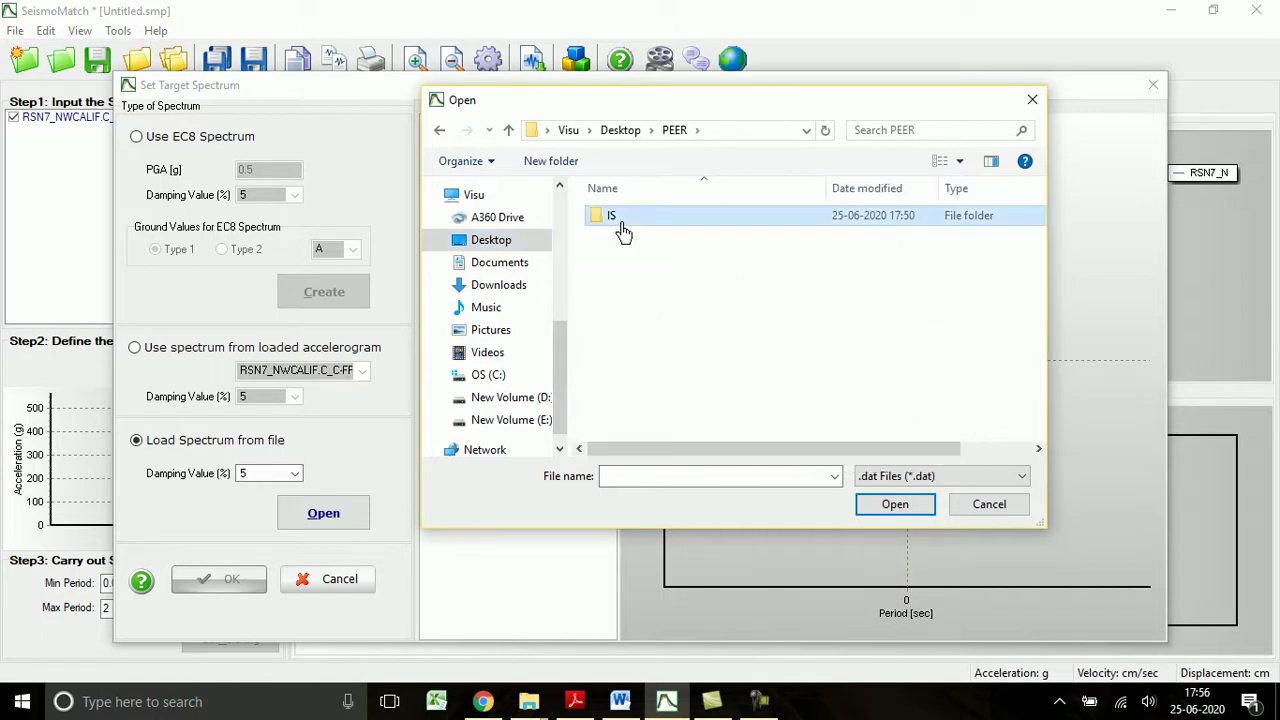
left_click(920, 476)
left_click(890, 523)
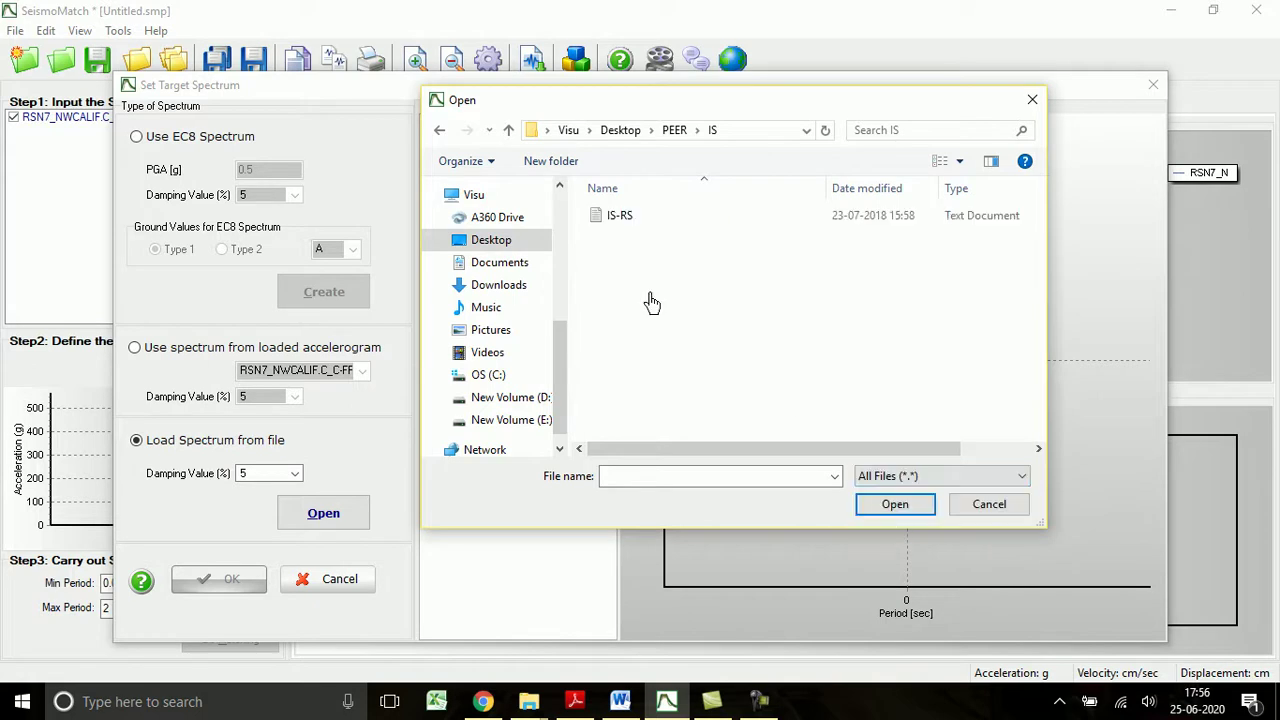
double_click(634, 222)
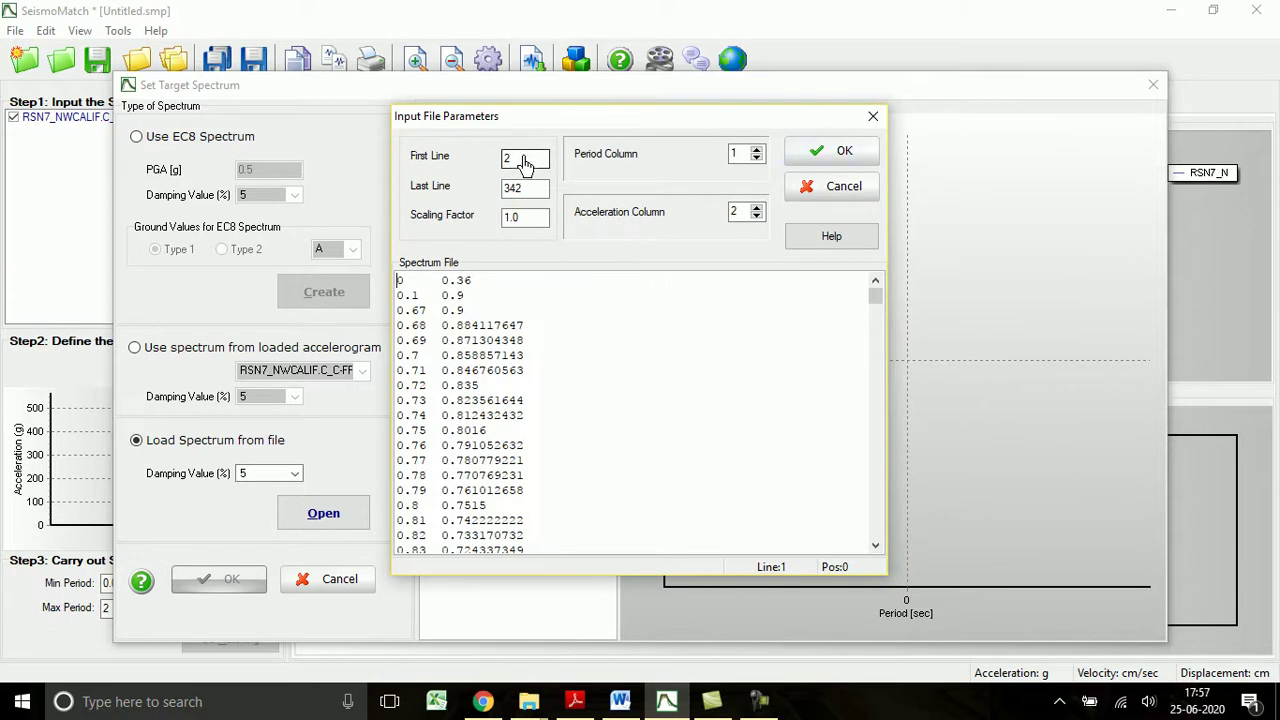
- Change First Line from 2 to 1 and load the IS-RS spectrum
key("BackSpace")
type("1")
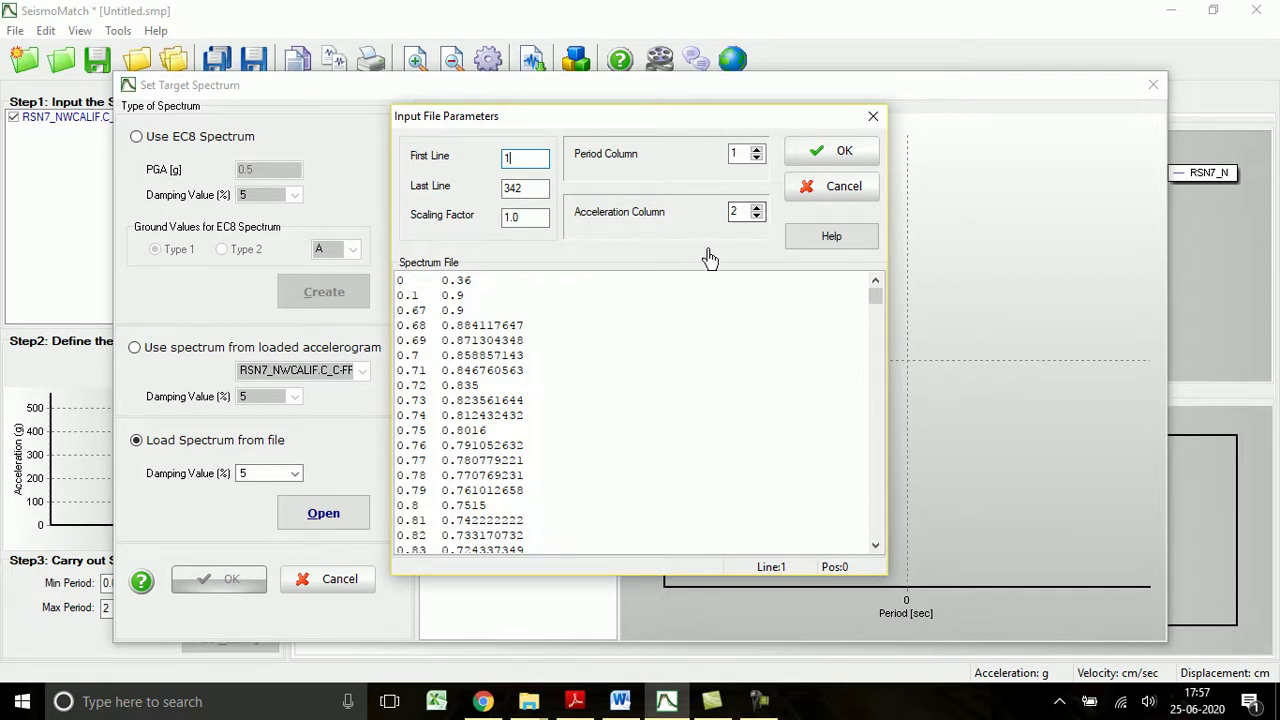
left_click(838, 160)
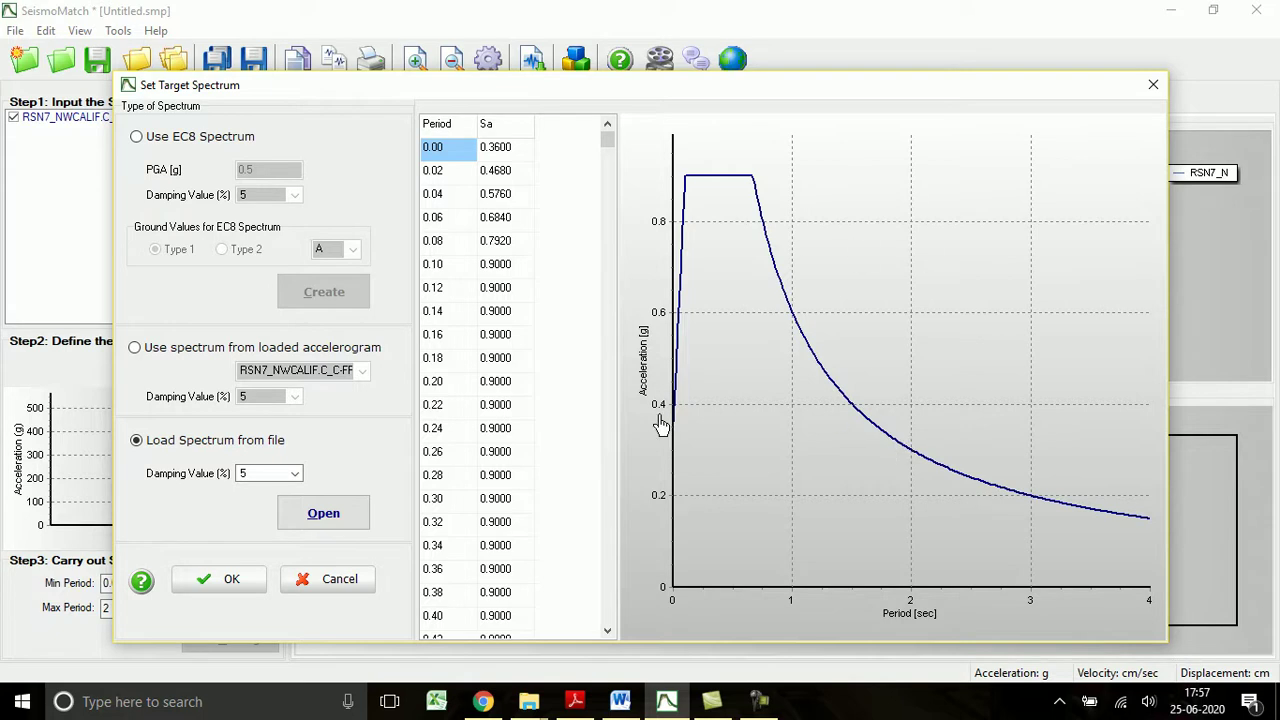
left_click(760, 701)
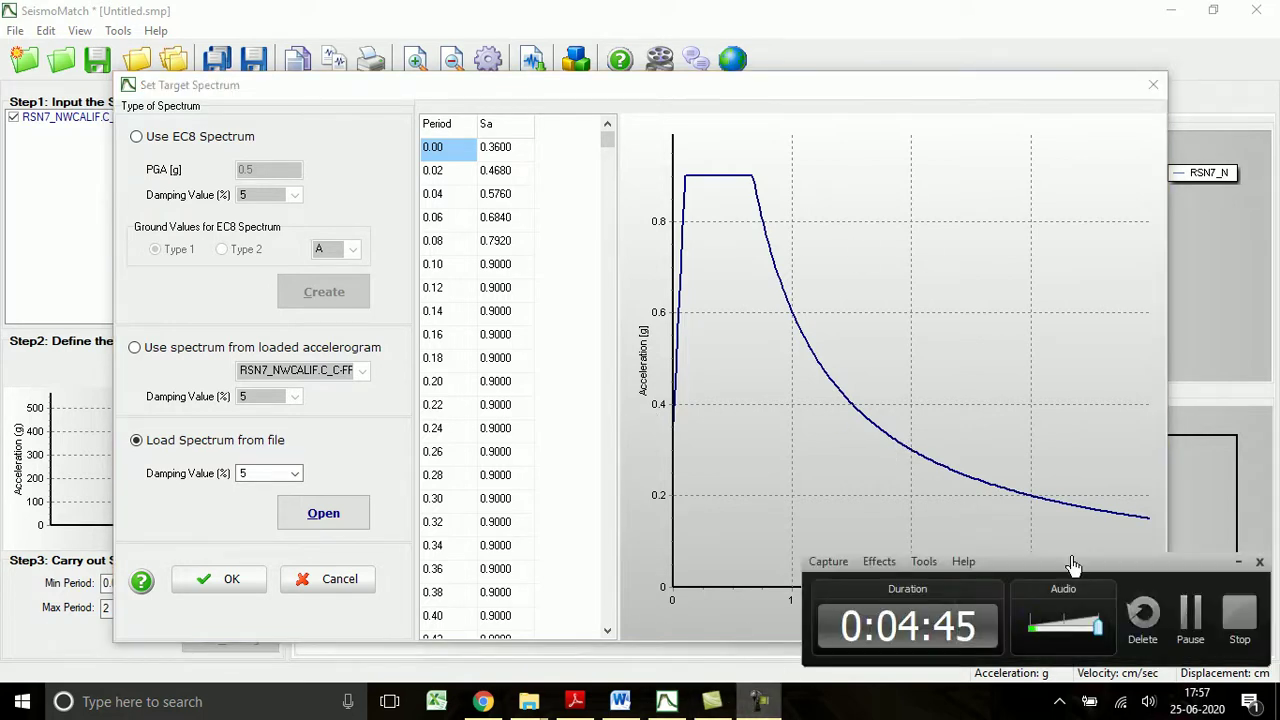
left_click(1190, 615)
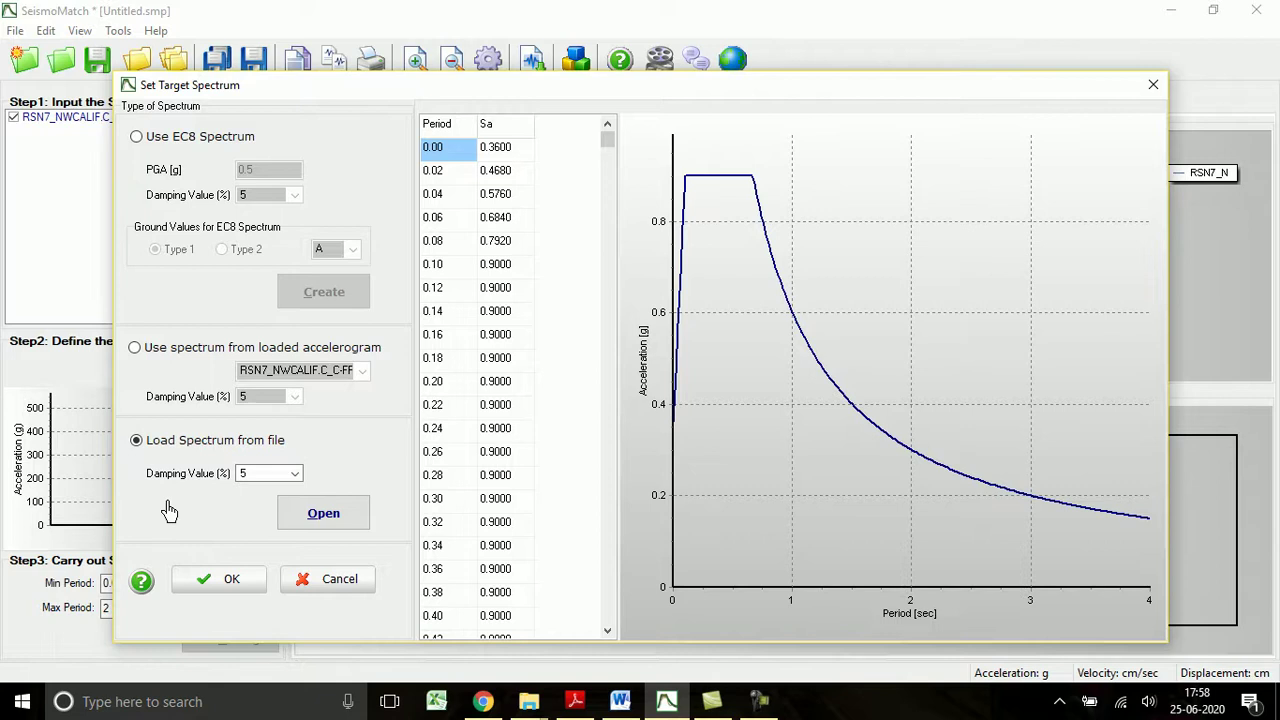
- Accept the IS 1893 spectrum, leaving period range 0.05–2, scale factor 1, tolerance 0.3
left_click(238, 585)
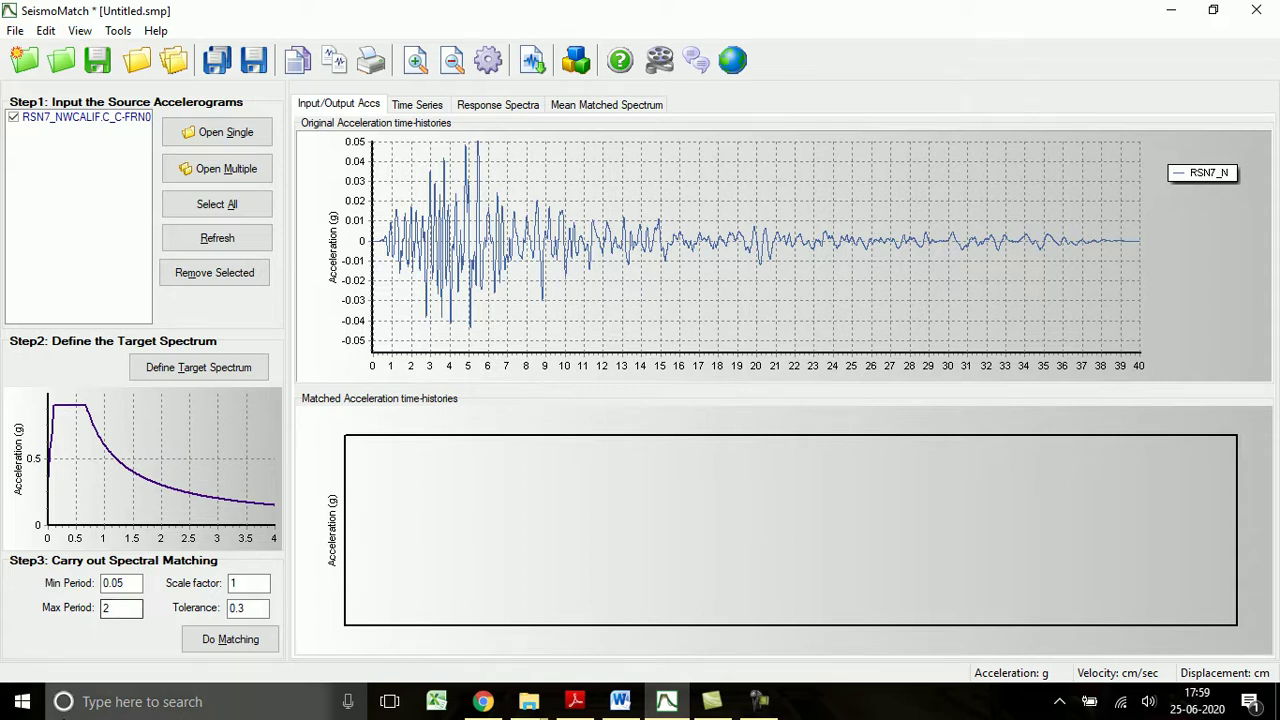
left_click(104, 609)
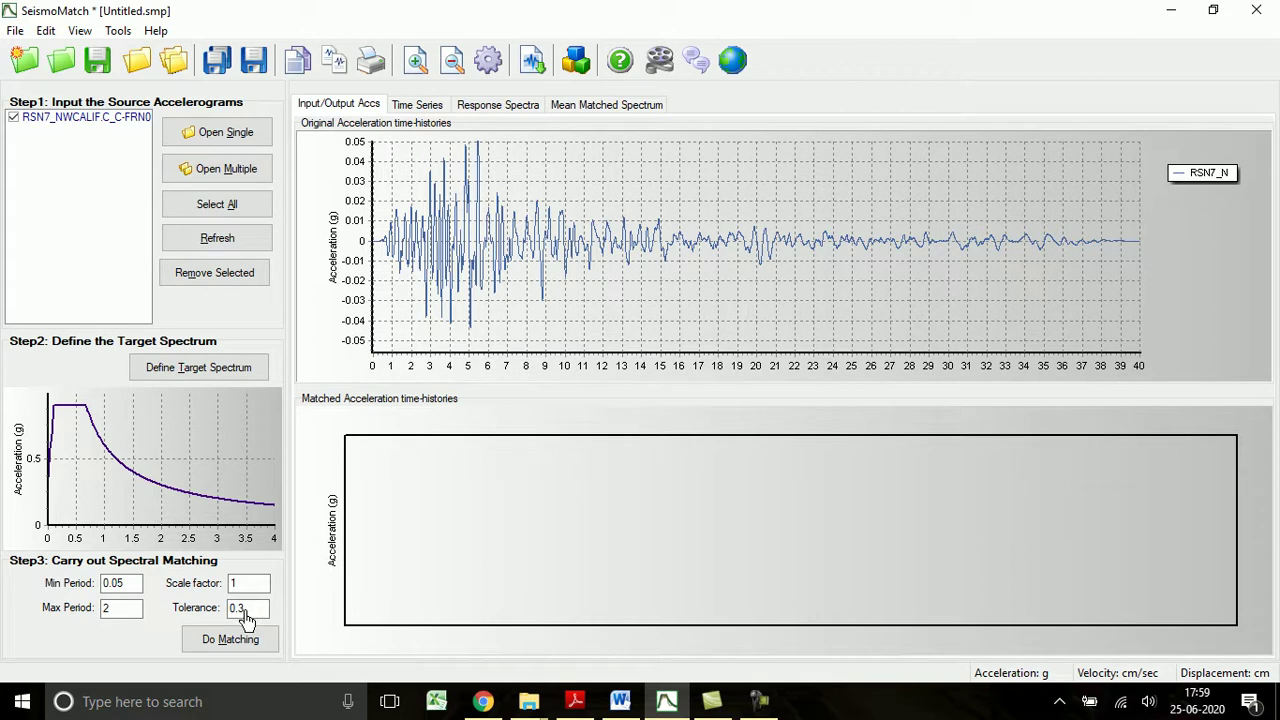
- Set the tolerance to 0.2 and run spectral matching
key("BackSpace")
type("2")
left_click(219, 648)
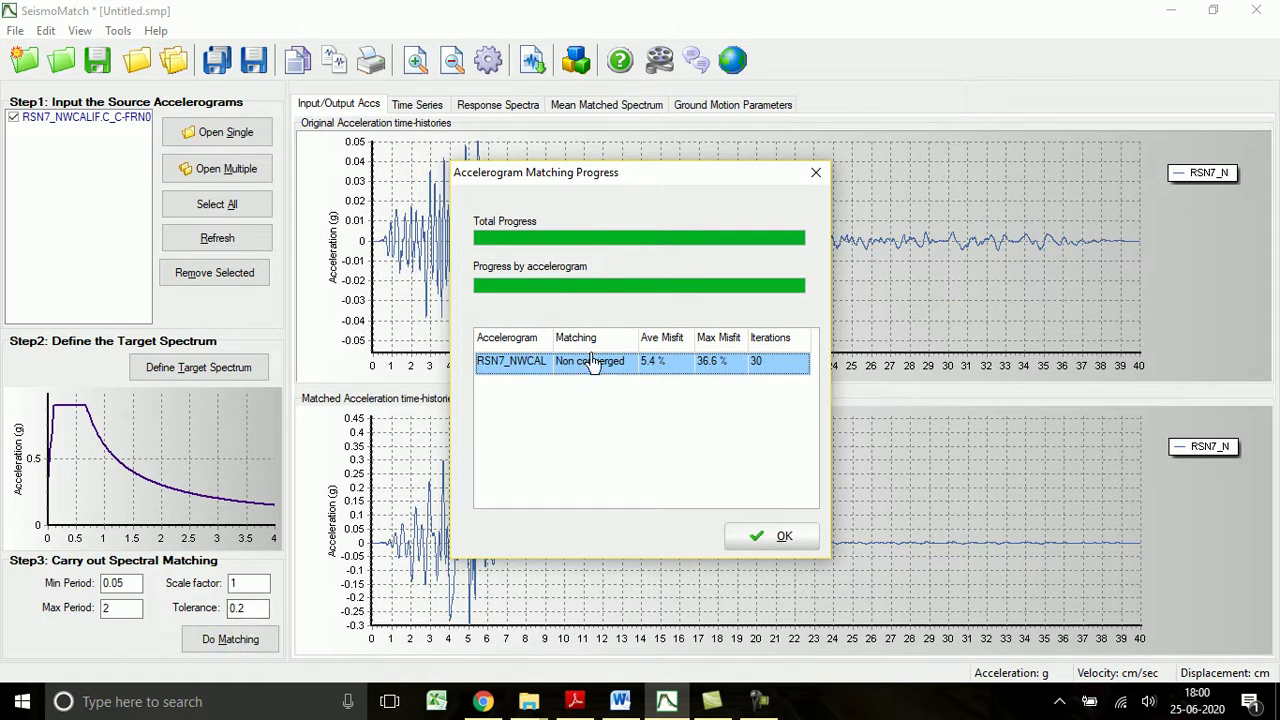
- Dismiss the results and plot the matched accelerogram's response spectrum against the target
left_click(773, 540)
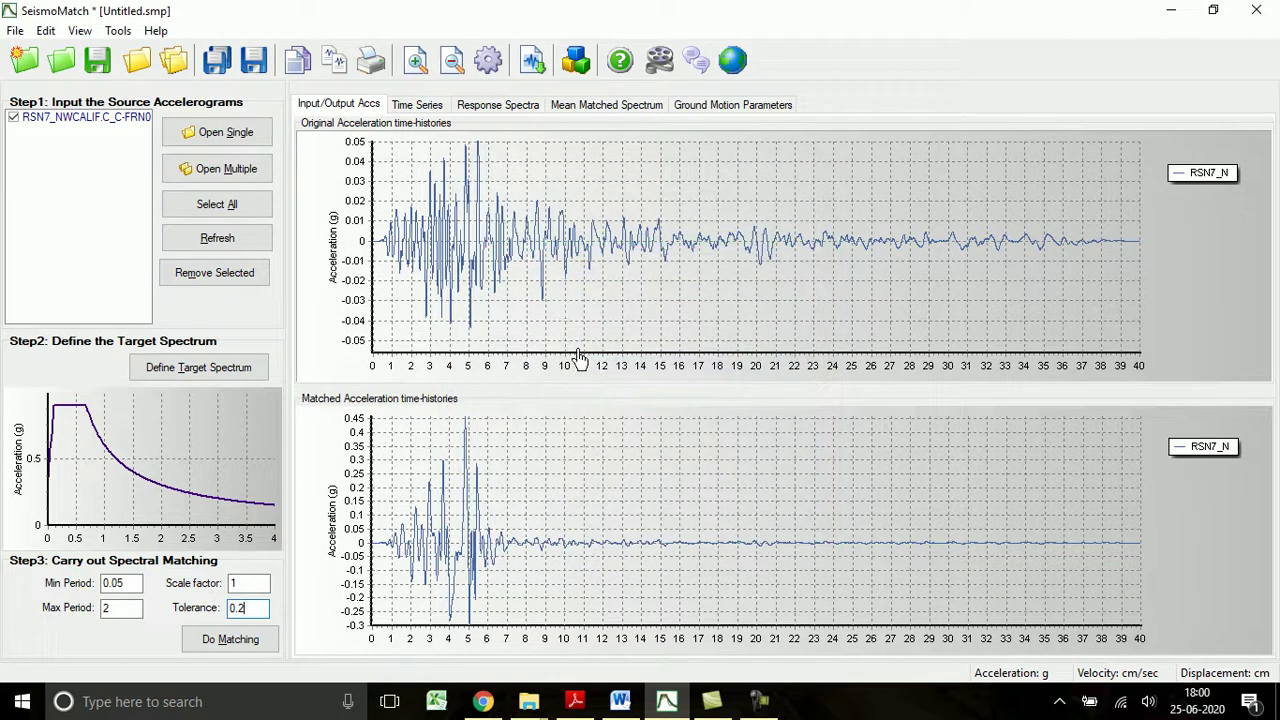
left_click(493, 112)
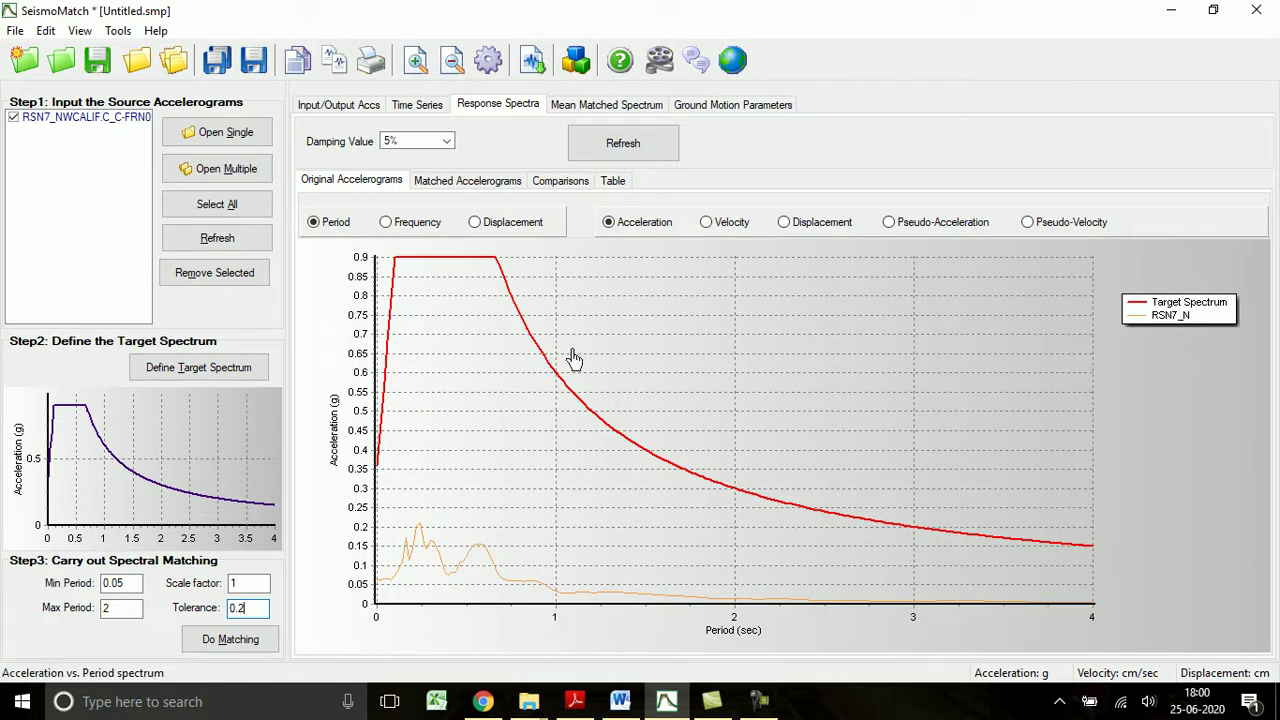
left_click(470, 186)
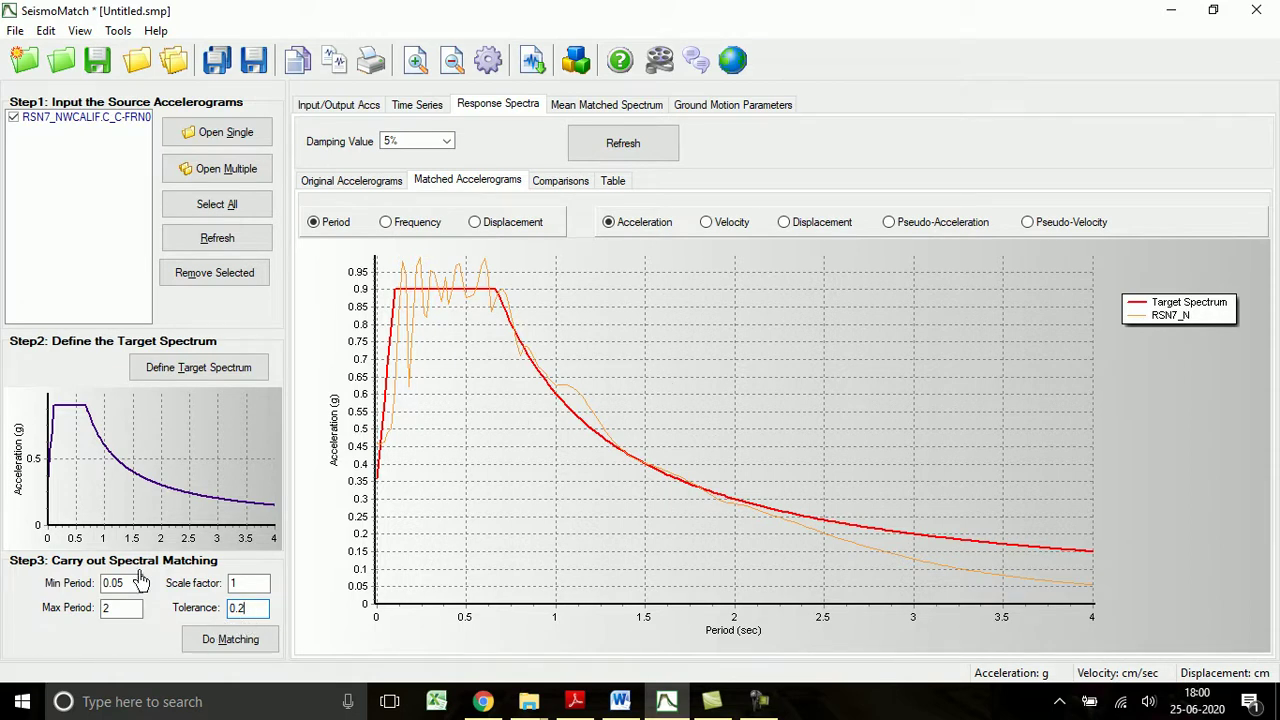
- Rerun spectral matching with scale factor 1.5 and dismiss the results
left_click(244, 590)
left_click(217, 646)
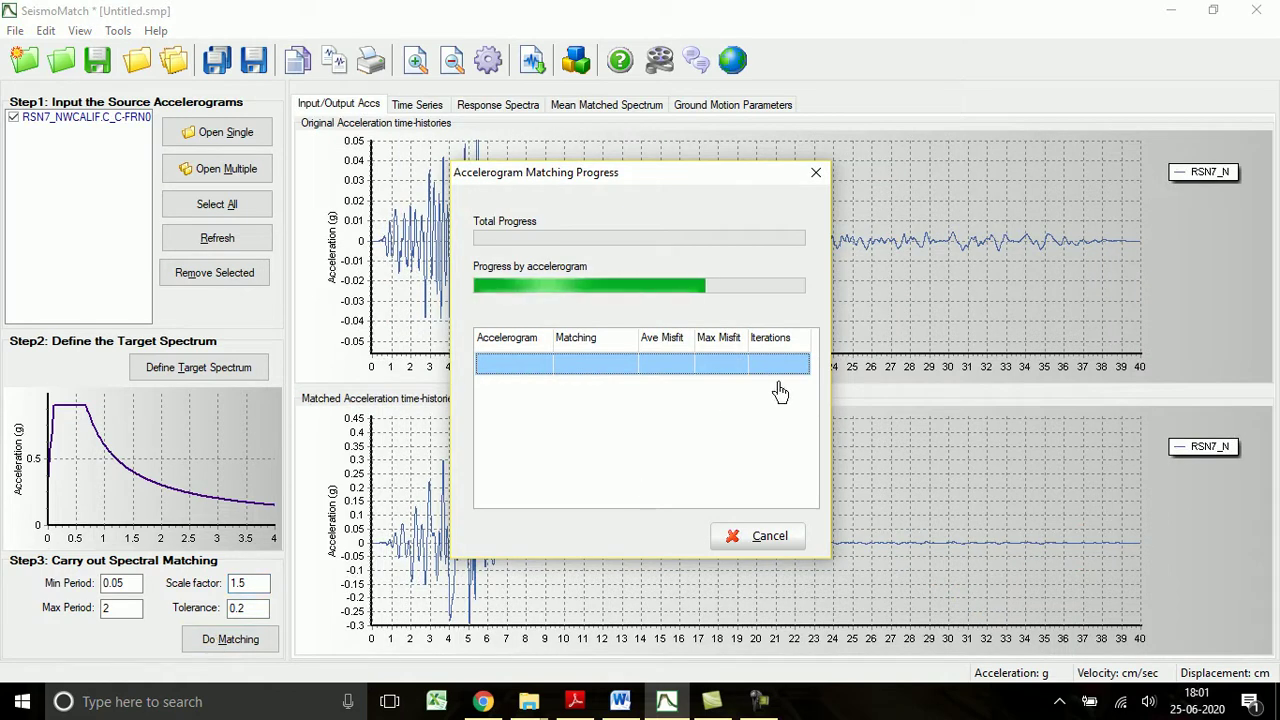
left_click(760, 703)
left_click(760, 703)
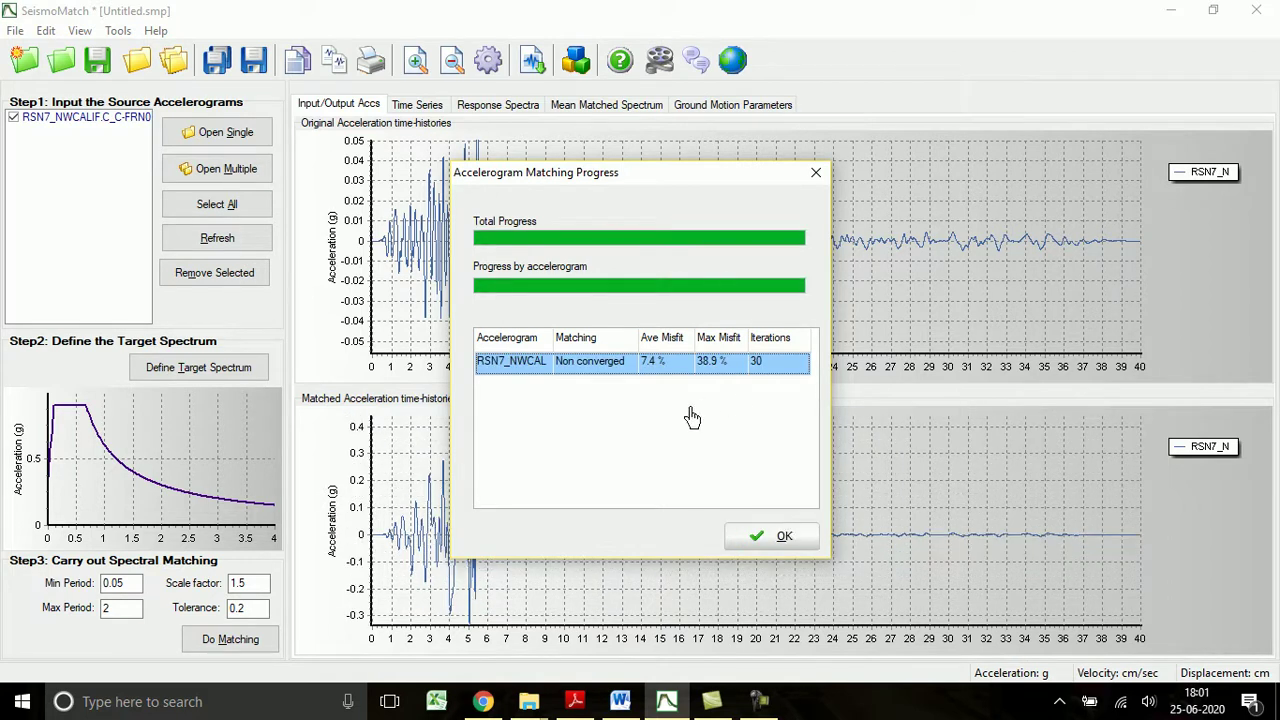
left_click(785, 541)
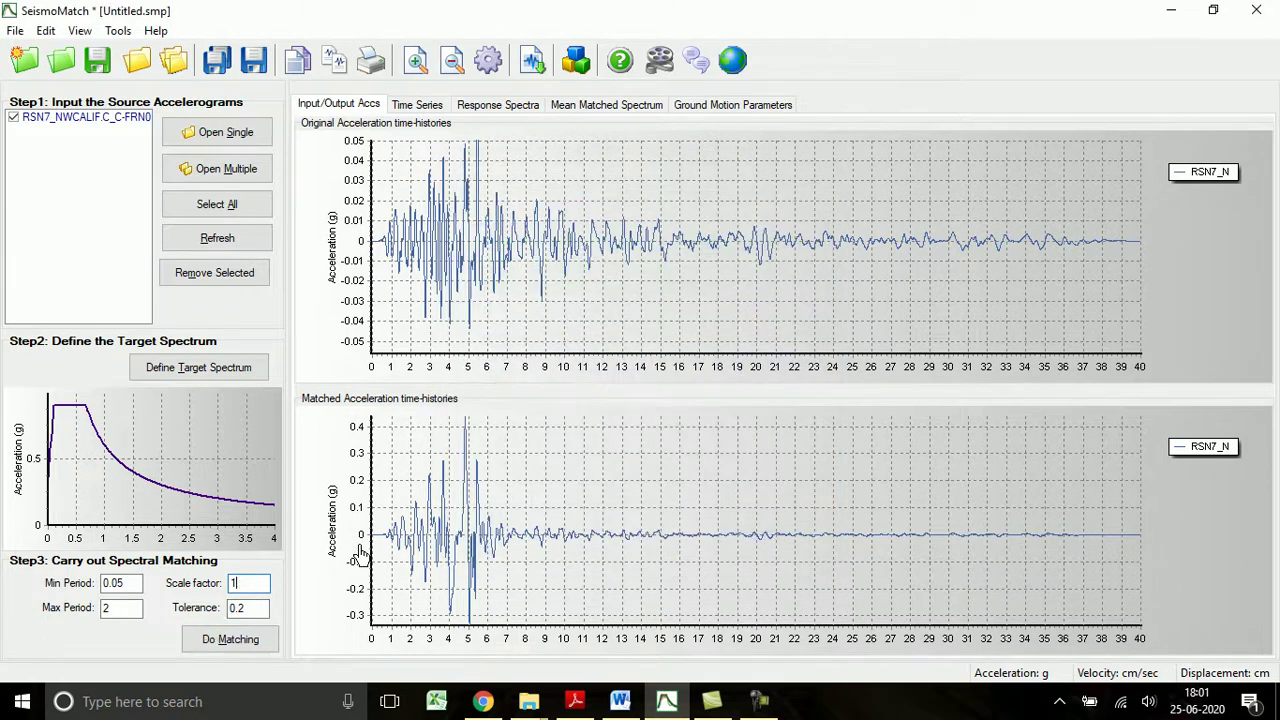
- Change the scale factor to 1.2 and rerun spectral matching
key("BackSpace")
type("0.8")
key("BackSpace")
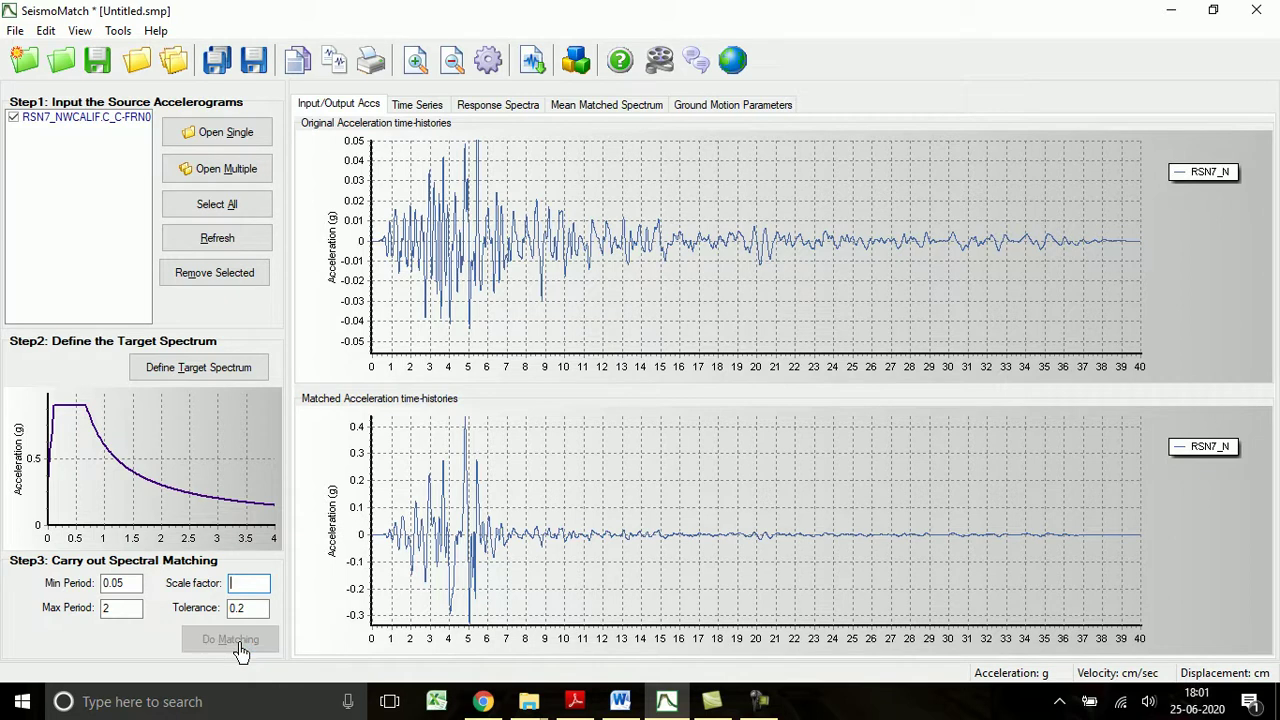
type("1.2")
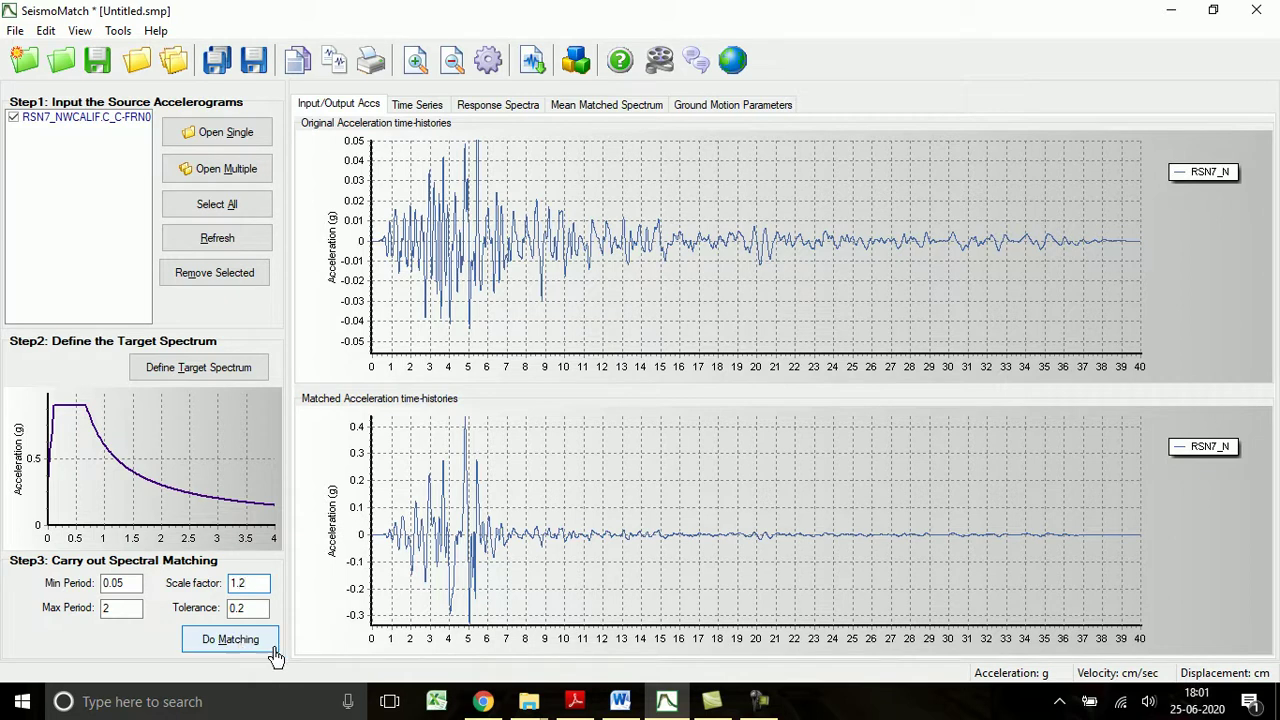
left_click(236, 645)
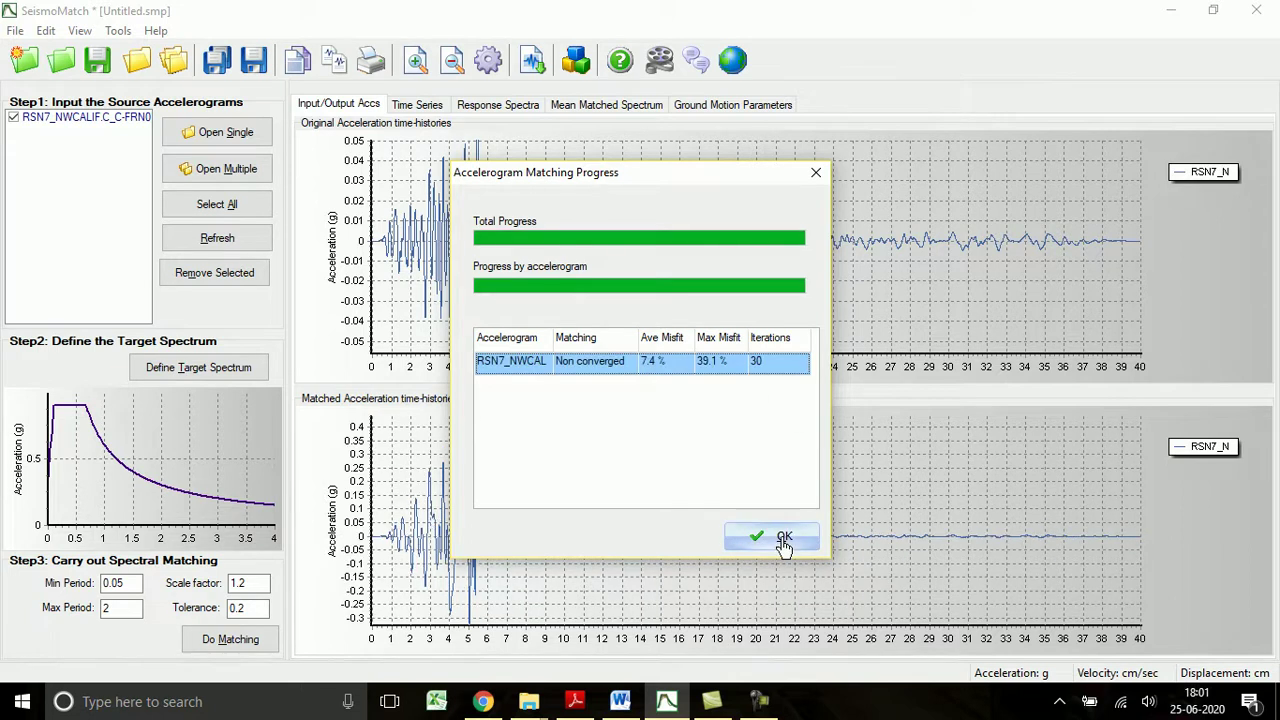
- Close the previous results, set the scale factor to 3, and rerun matching on RSN8
left_click(784, 541)
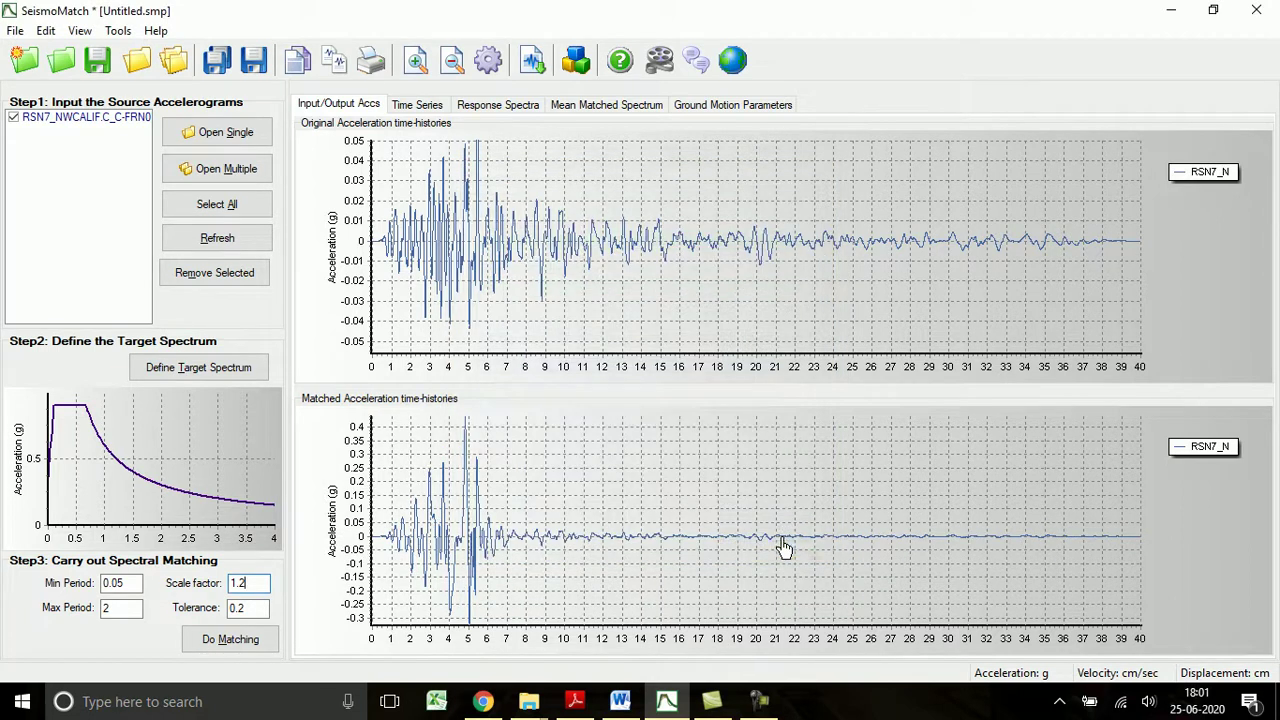
left_click(760, 701)
left_click(1190, 615)
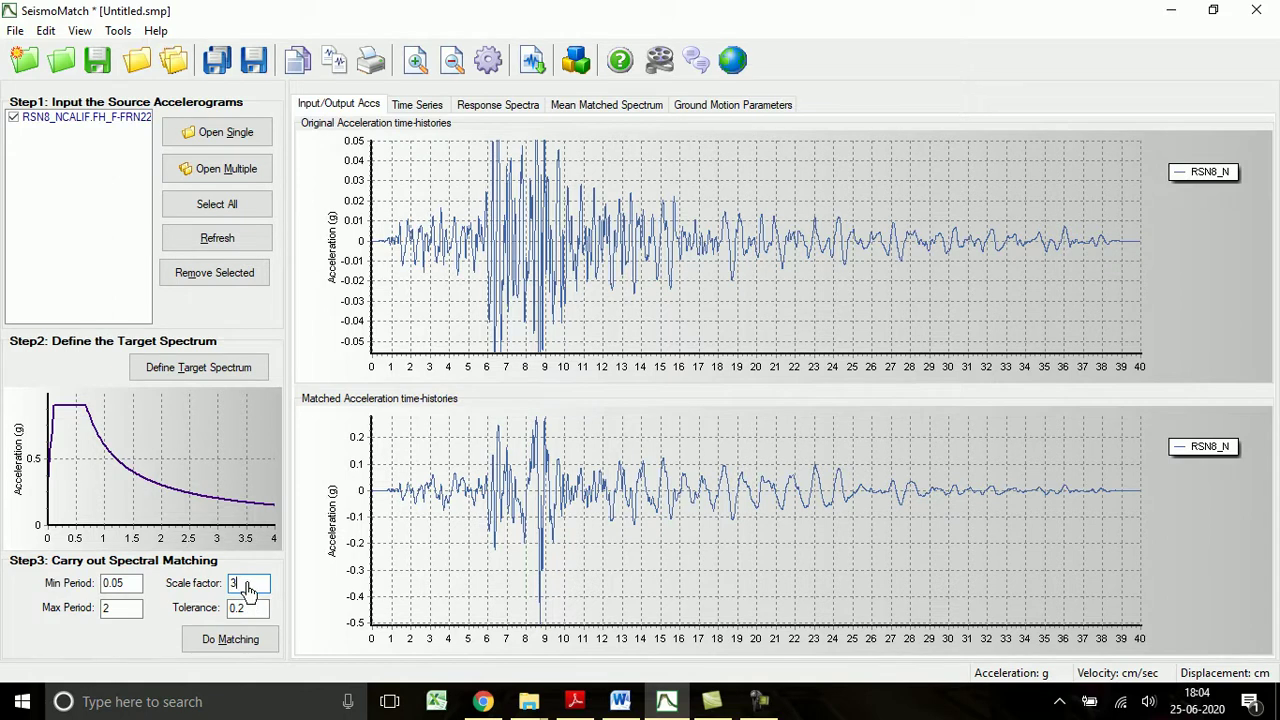
key("BackSpace")
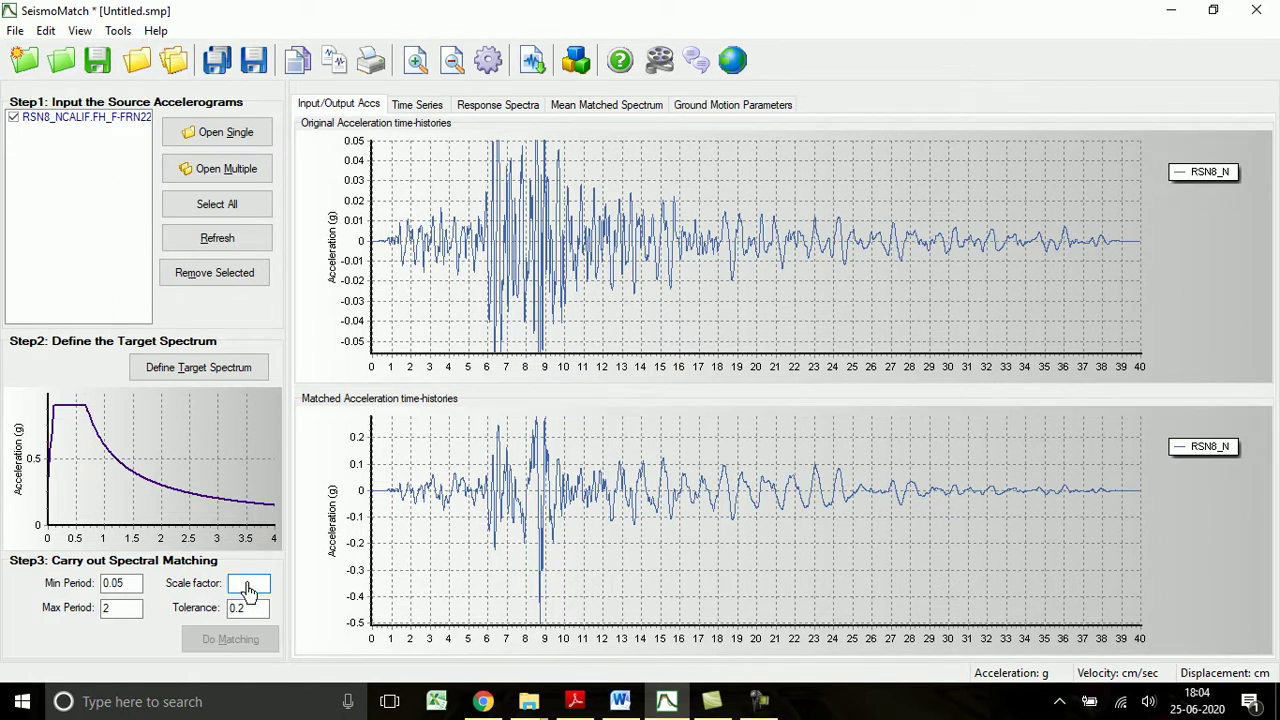
type("3")
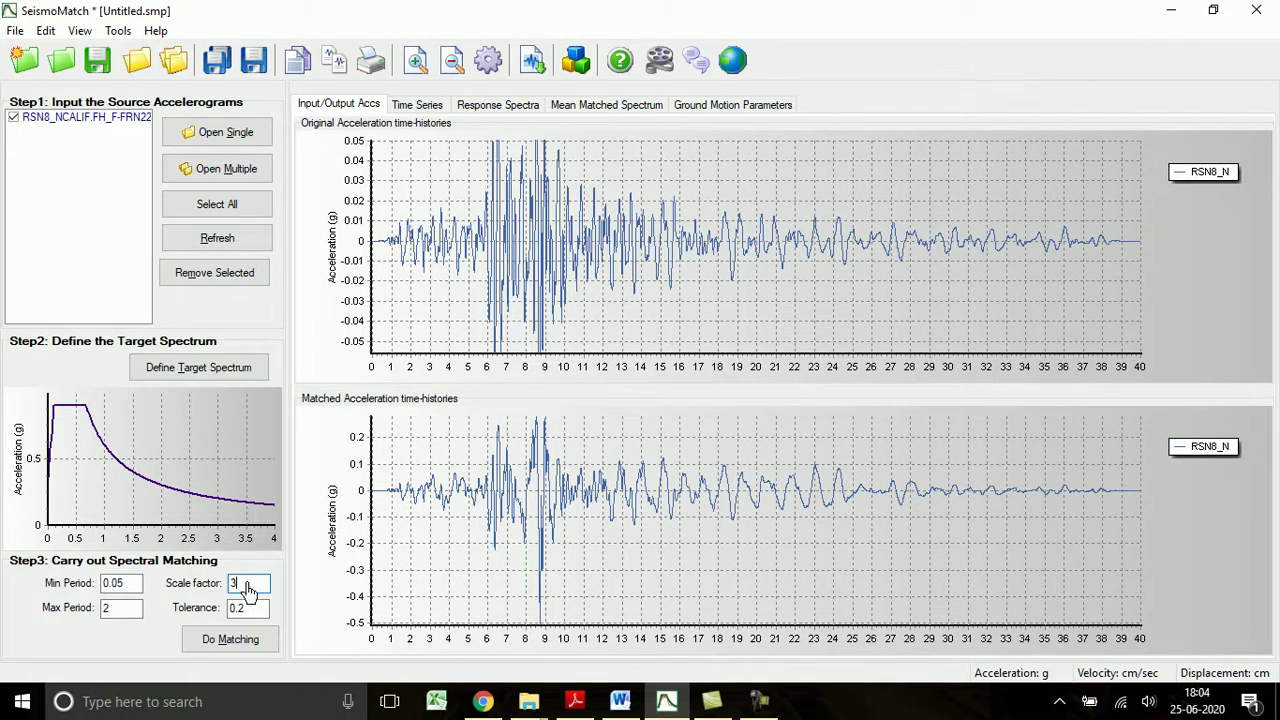
left_click(212, 645)
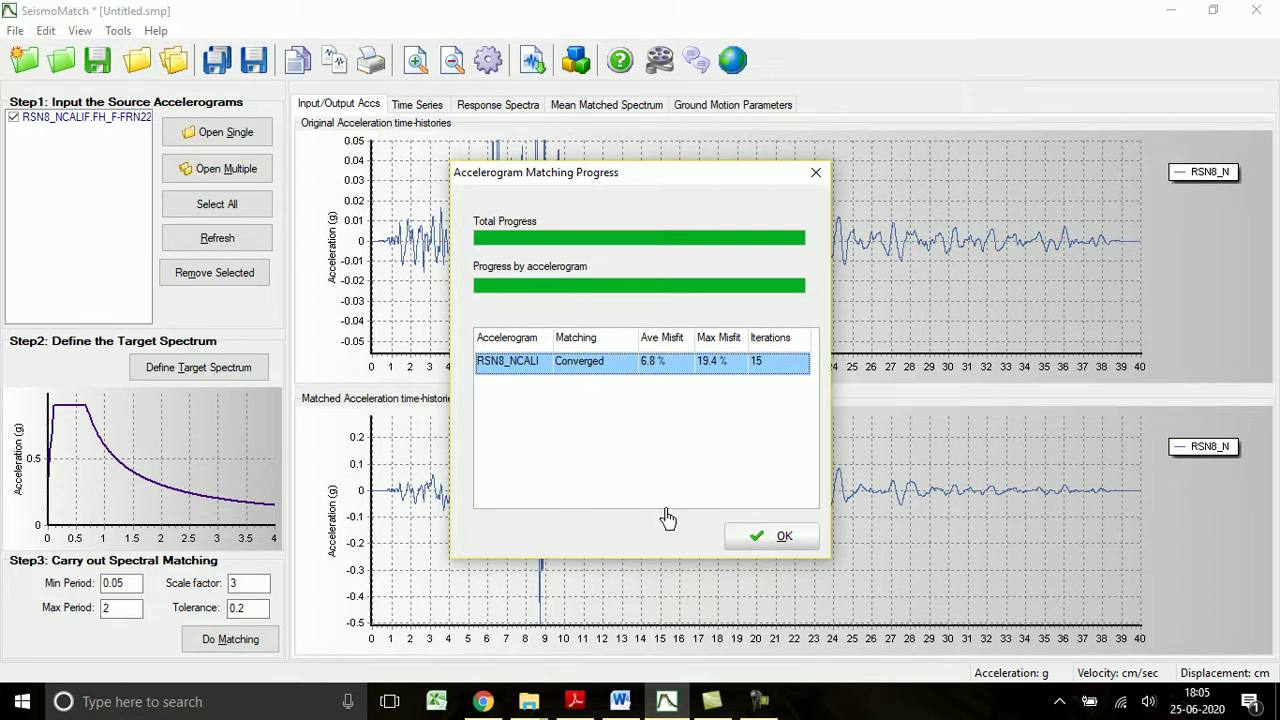
- Dismiss the converged results, compare the matched RSN8 spectrum against the IS 1893 target, then show the time series
left_click(768, 539)
left_click(497, 105)
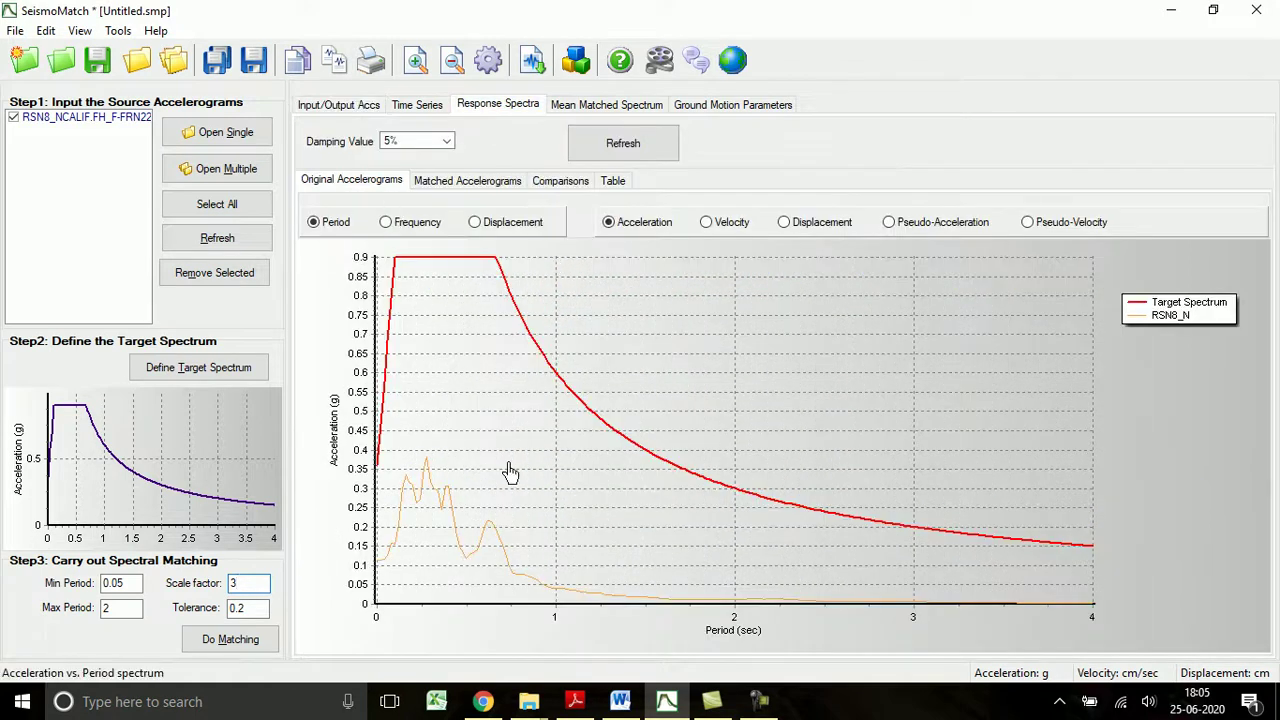
left_click(449, 186)
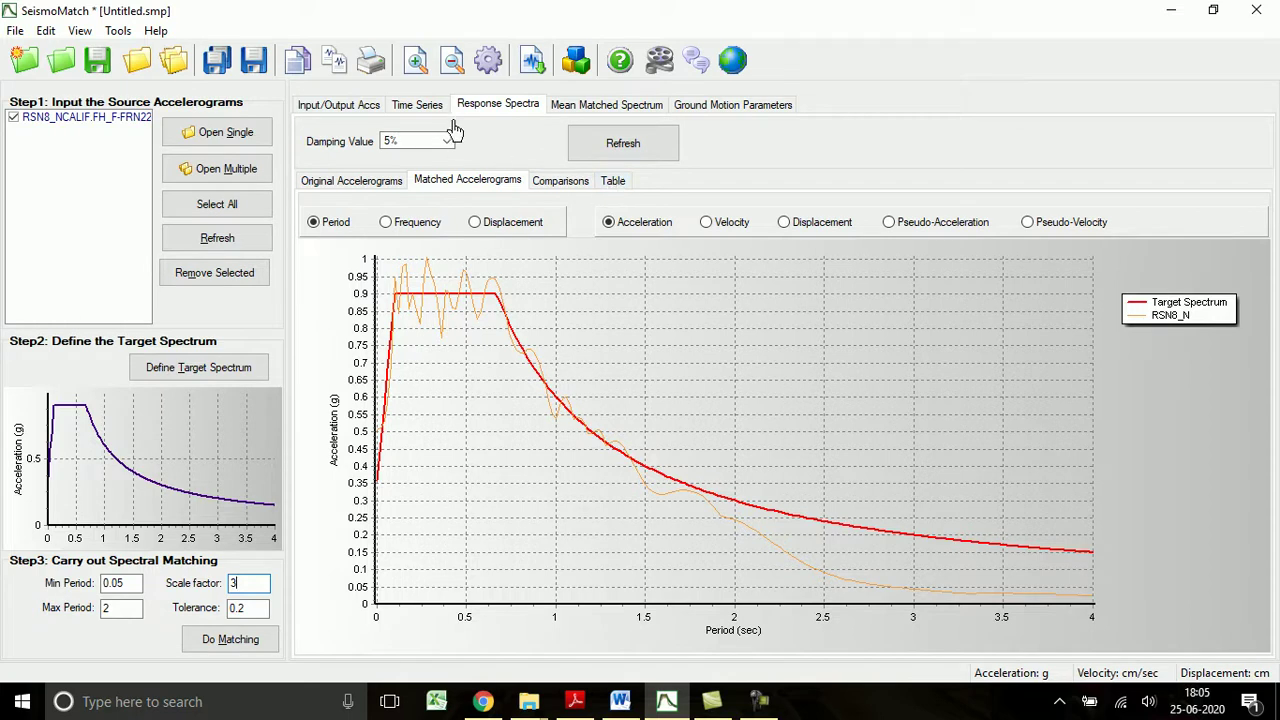
left_click(421, 106)
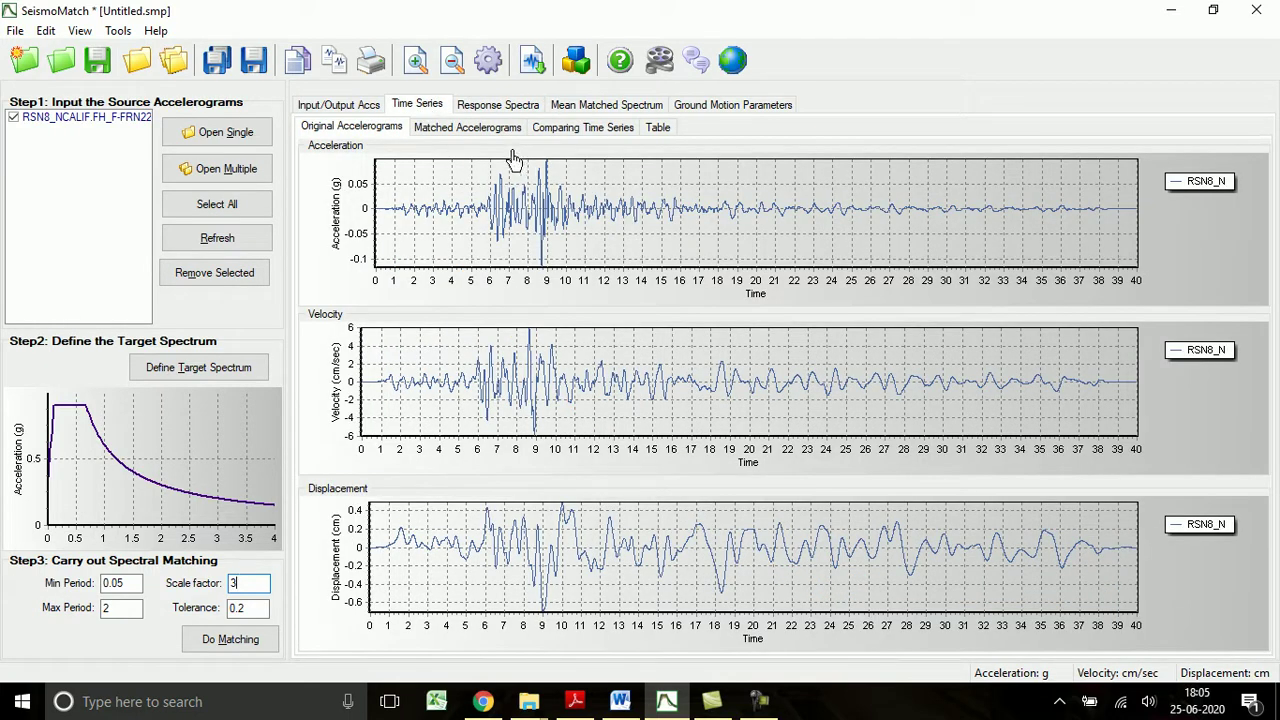
- Show the time series as tables and select the matched Time and Acc values from the first row to 39.99 s
left_click(660, 129)
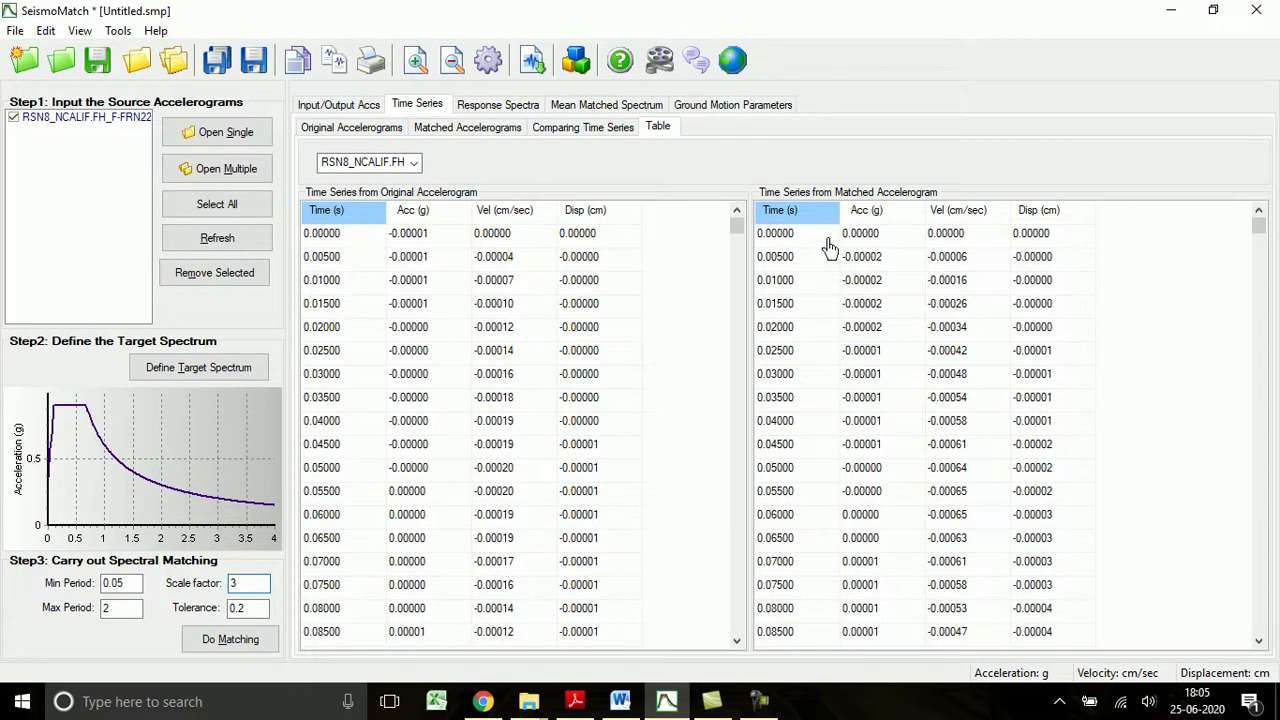
left_click(773, 244)
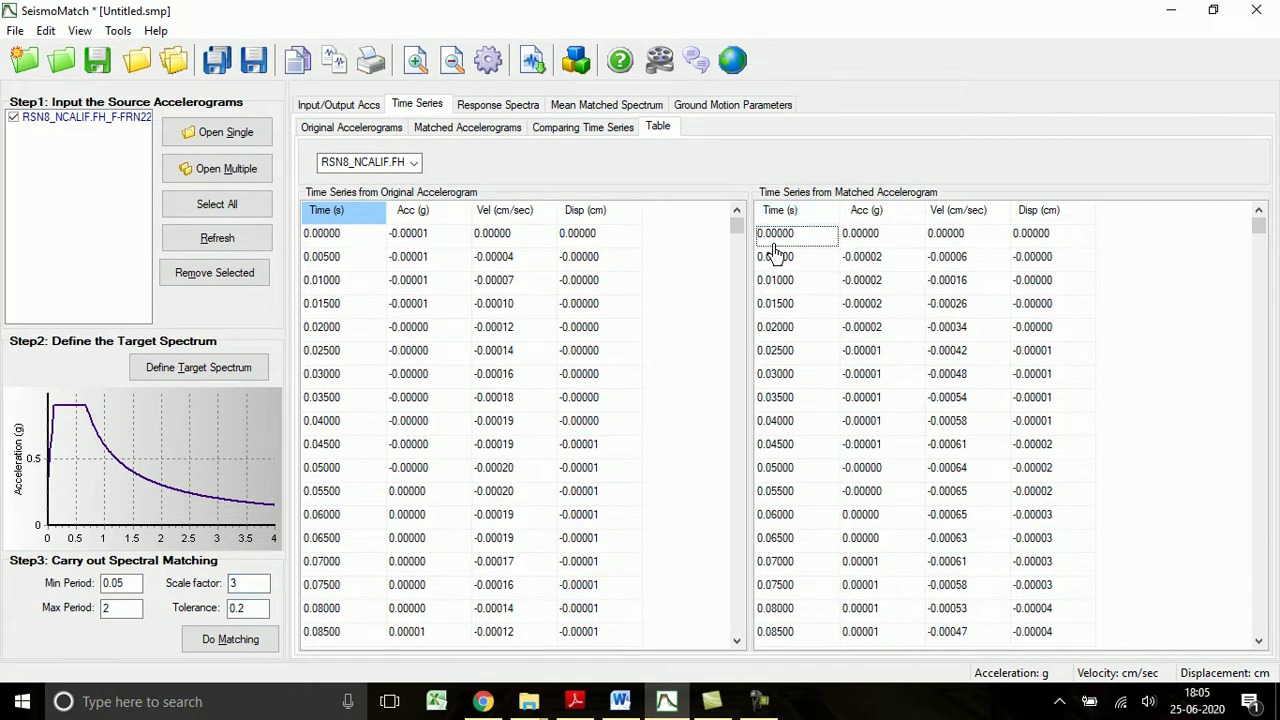
key("shift+Right")
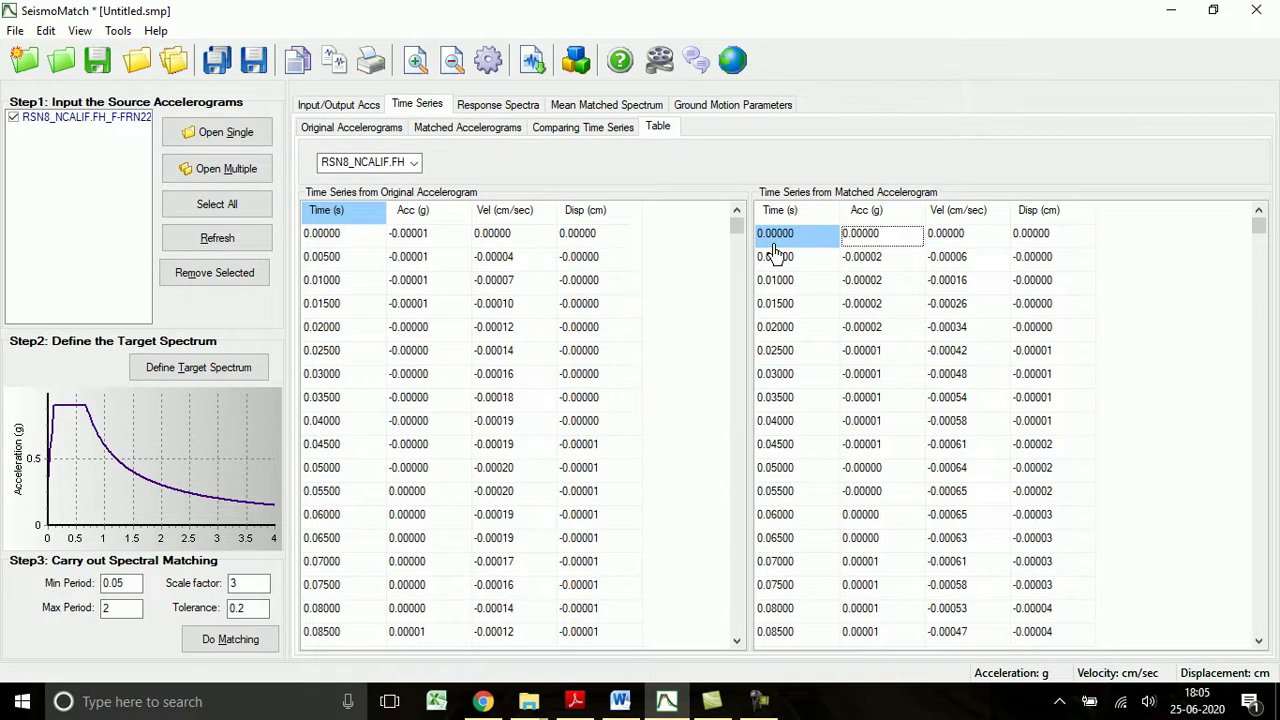
key("ctrl+a")
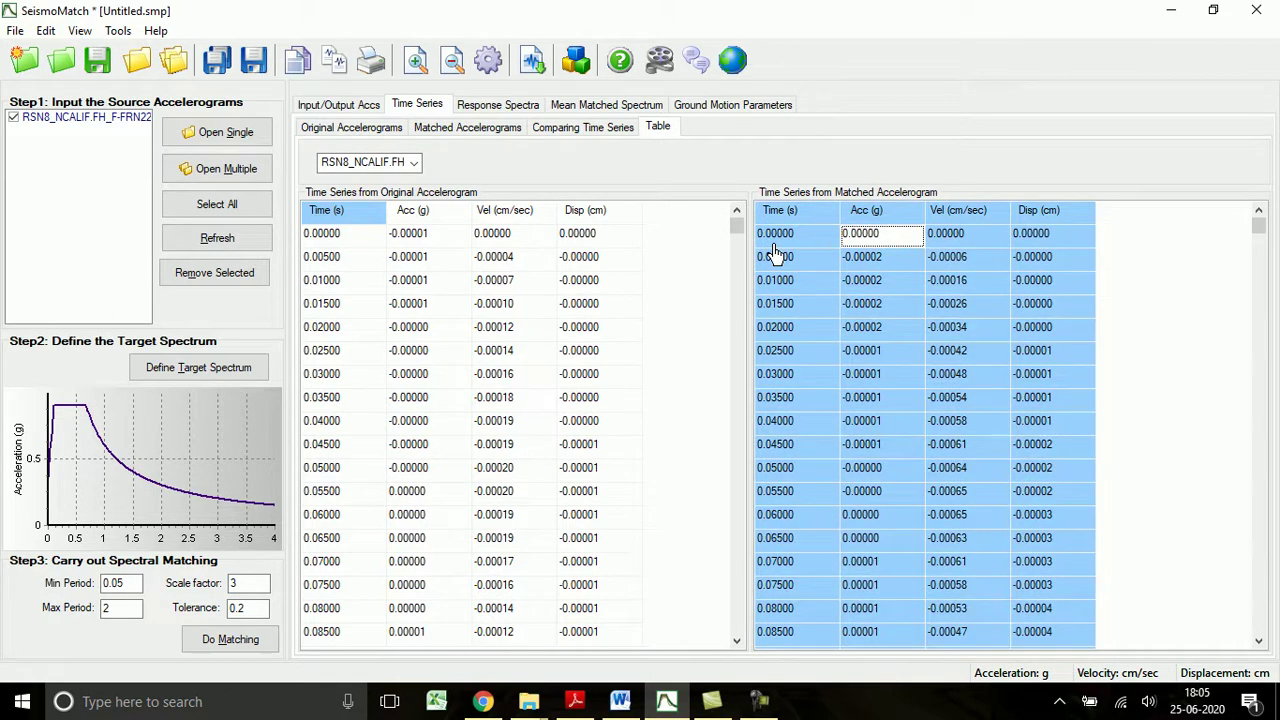
key("ctrl+shift+Down")
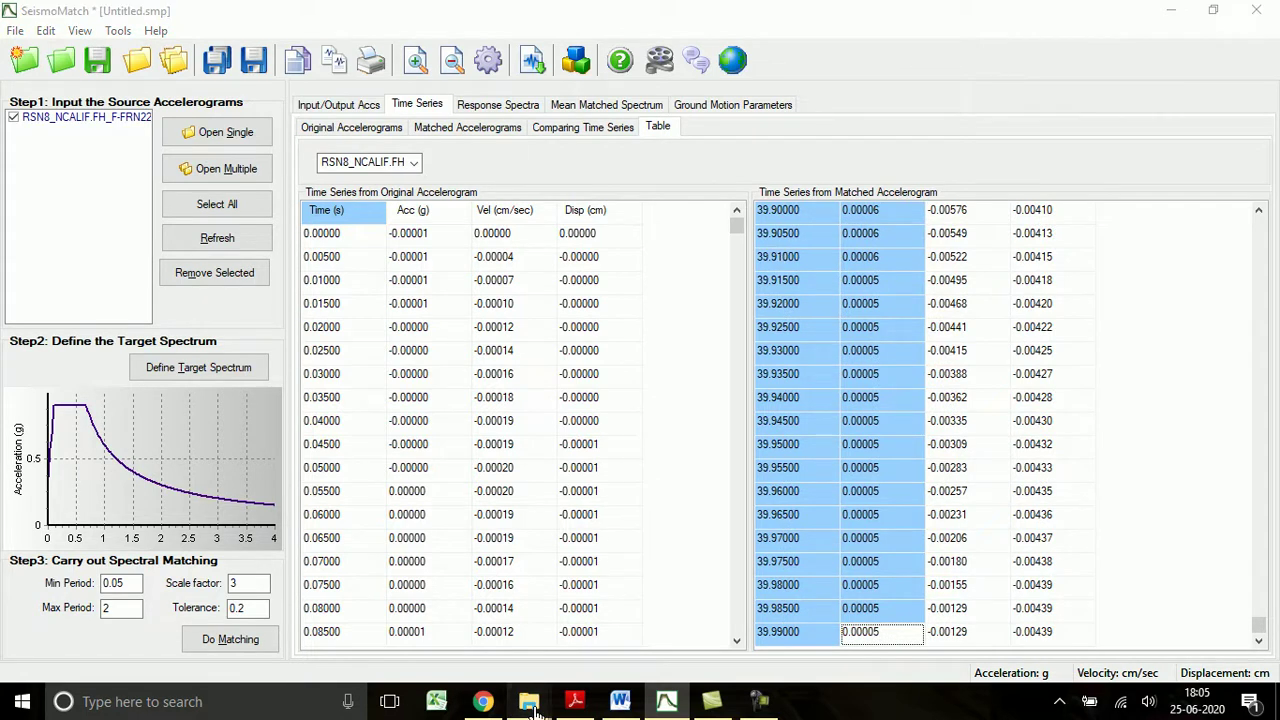
- Create a new blank text document in the PEER\IS folder and open it
mouse_move(531, 702)
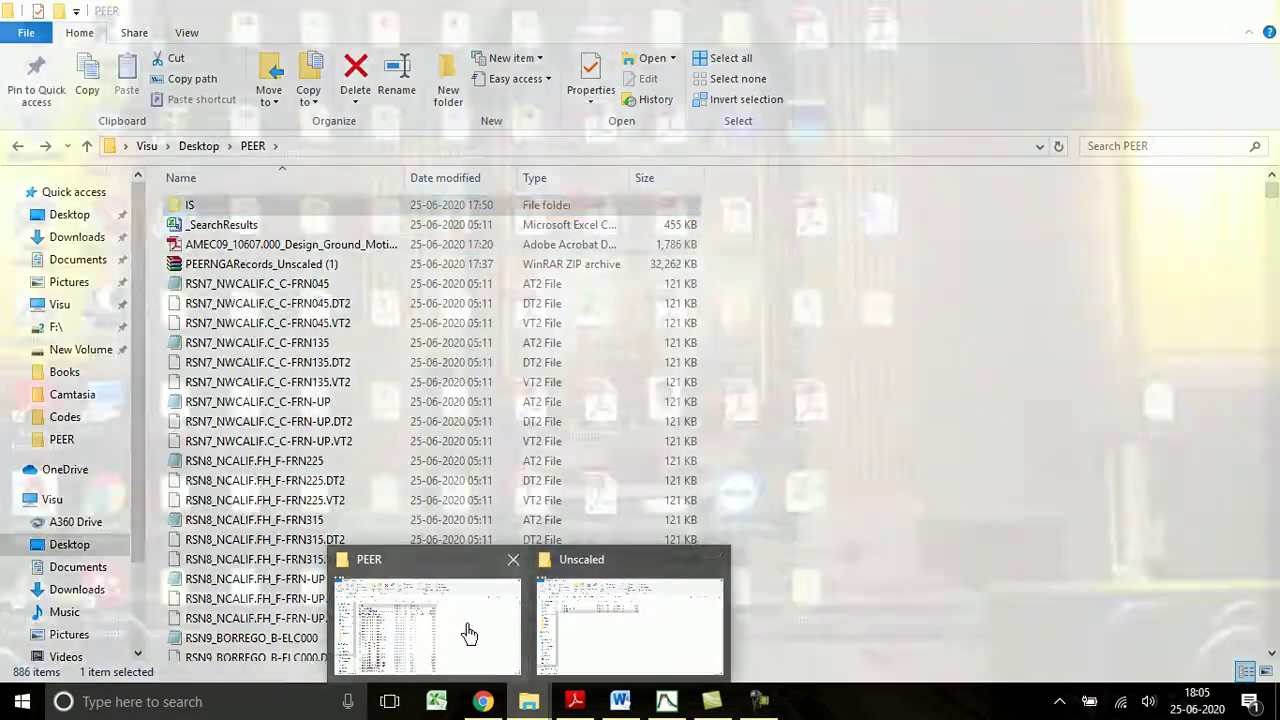
left_click(469, 633)
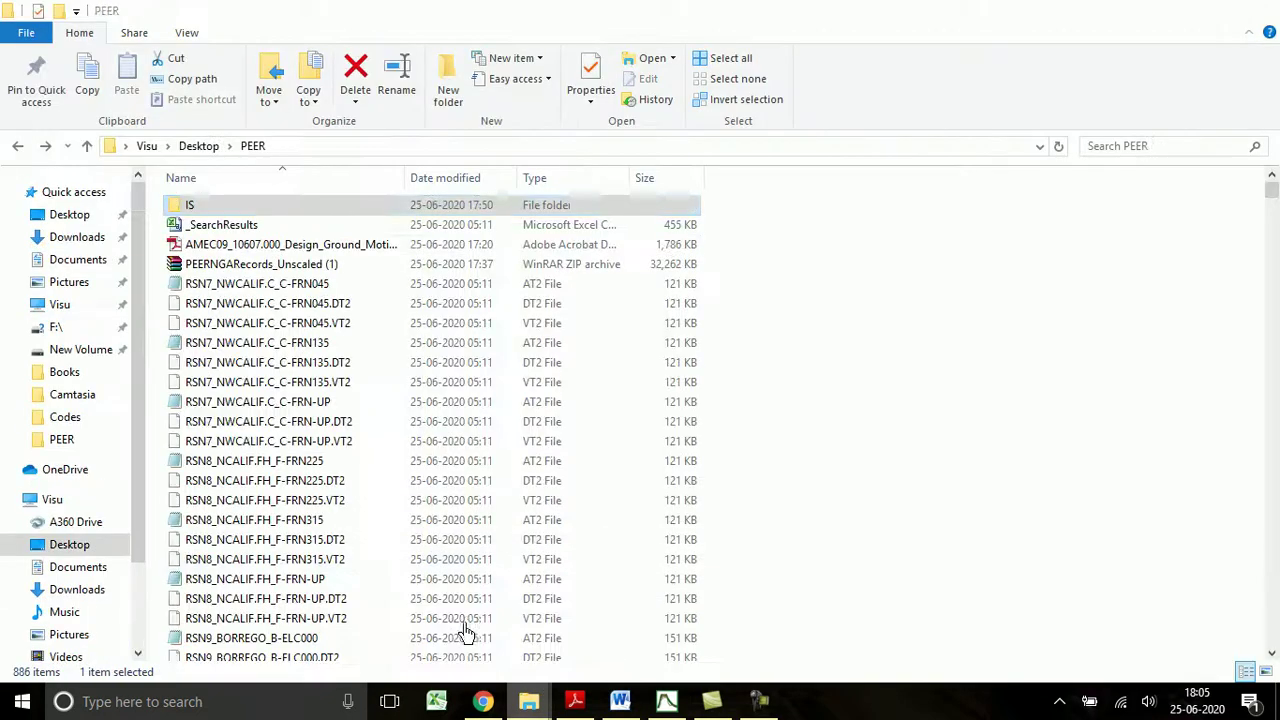
double_click(231, 206)
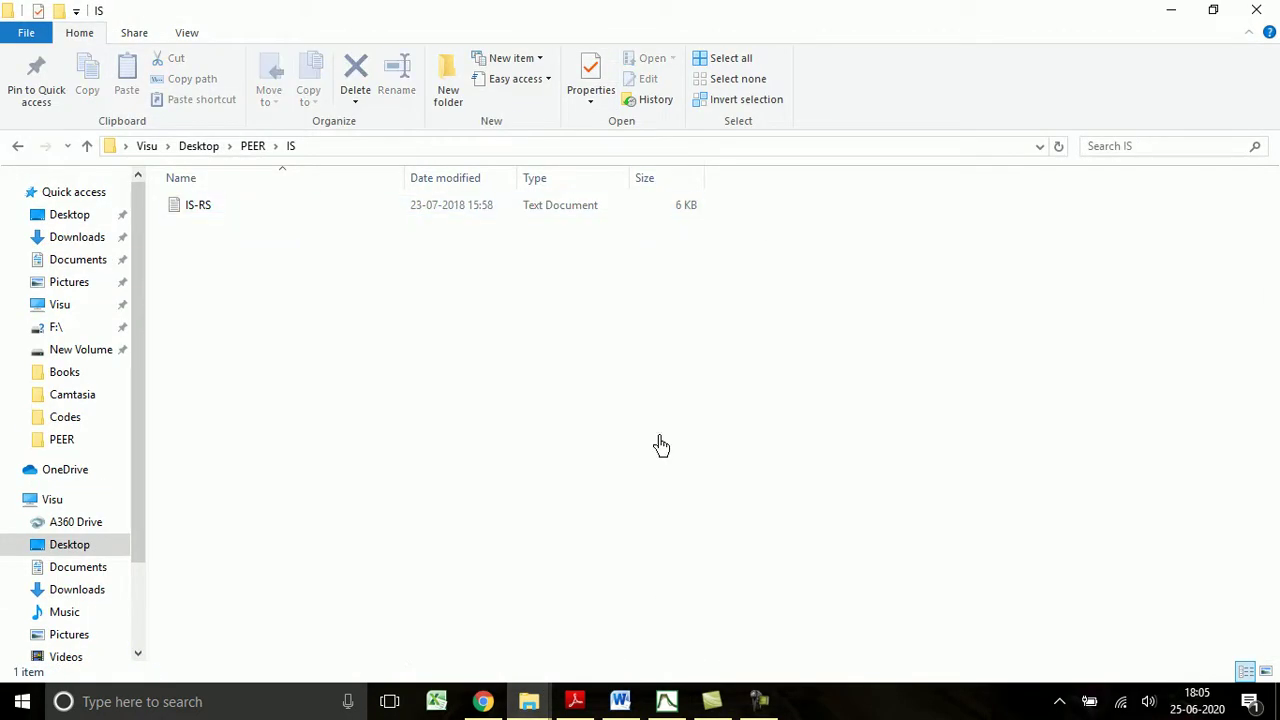
right_click(610, 484)
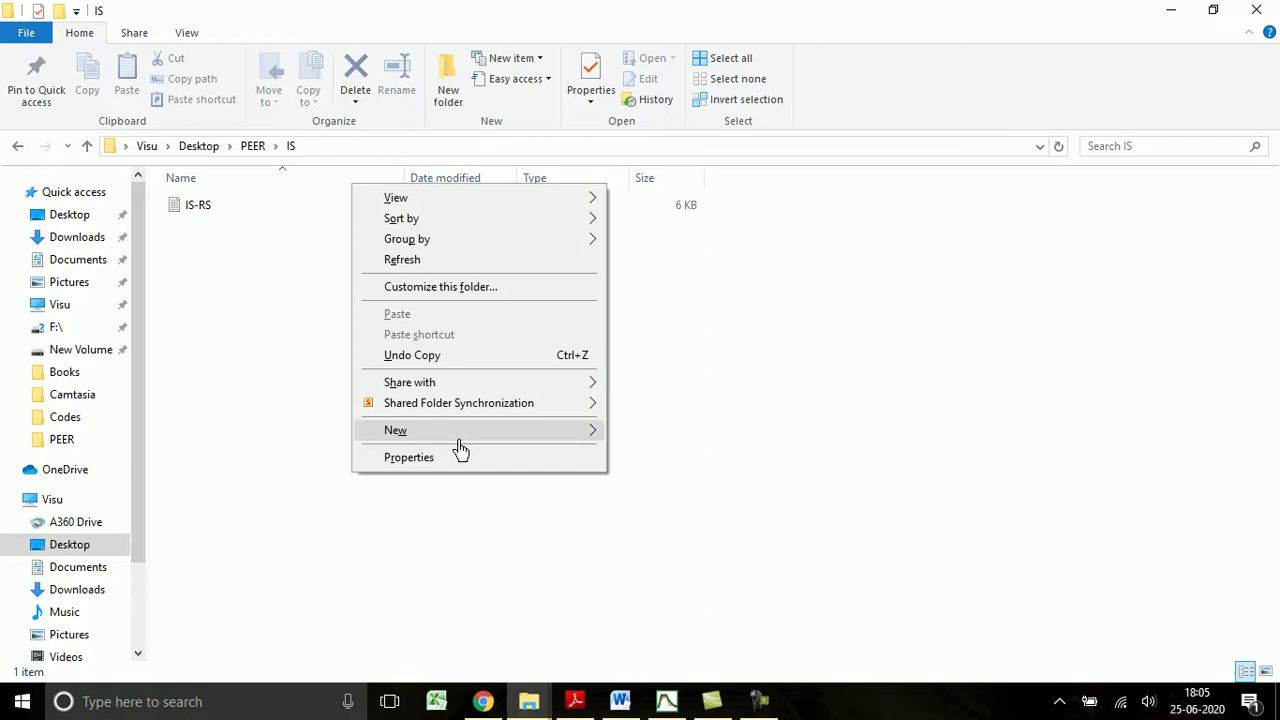
mouse_move(458, 449)
left_click(136, 645)
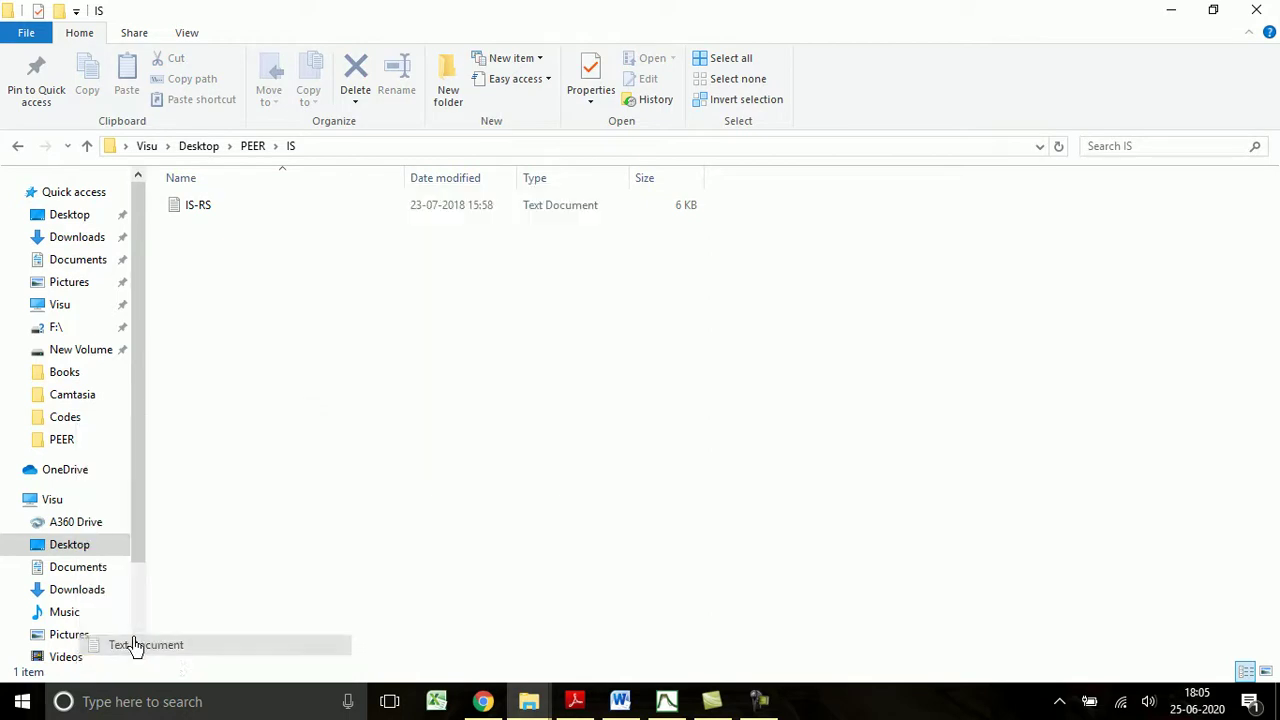
key("Return")
key("Return")
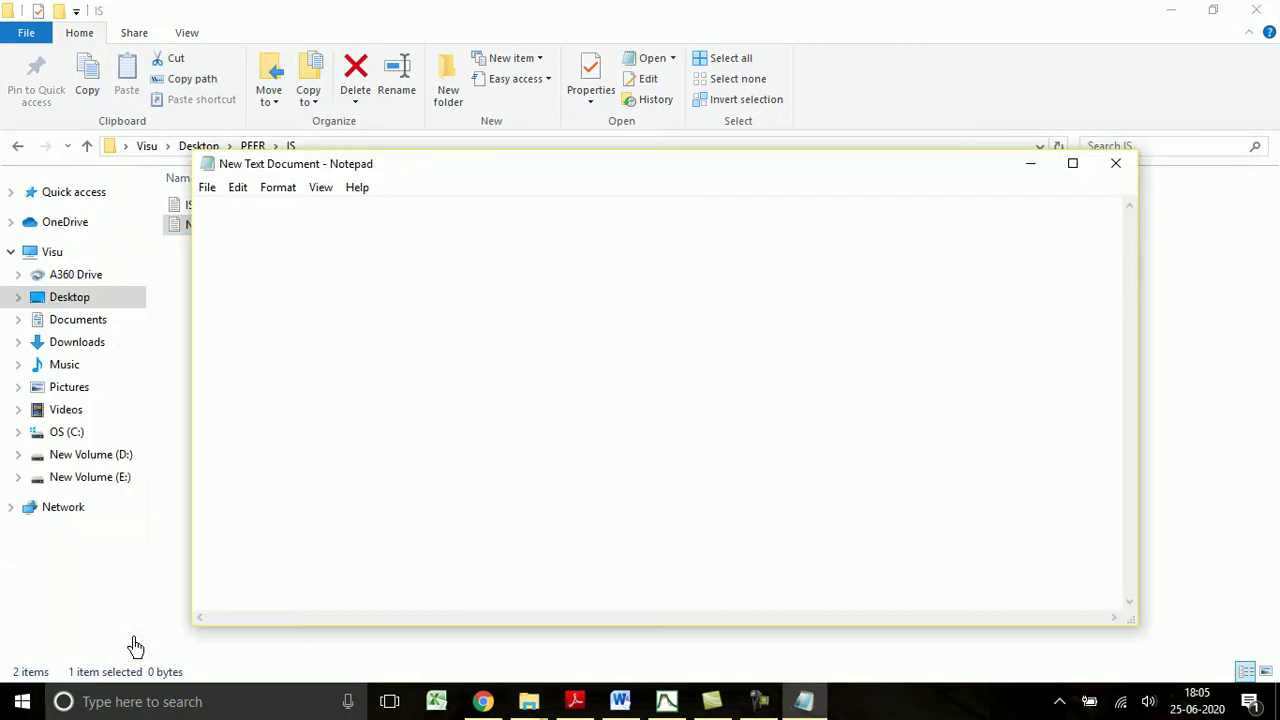
- Paste the matched time and acceleration data into the document and save it
key("ctrl+v")
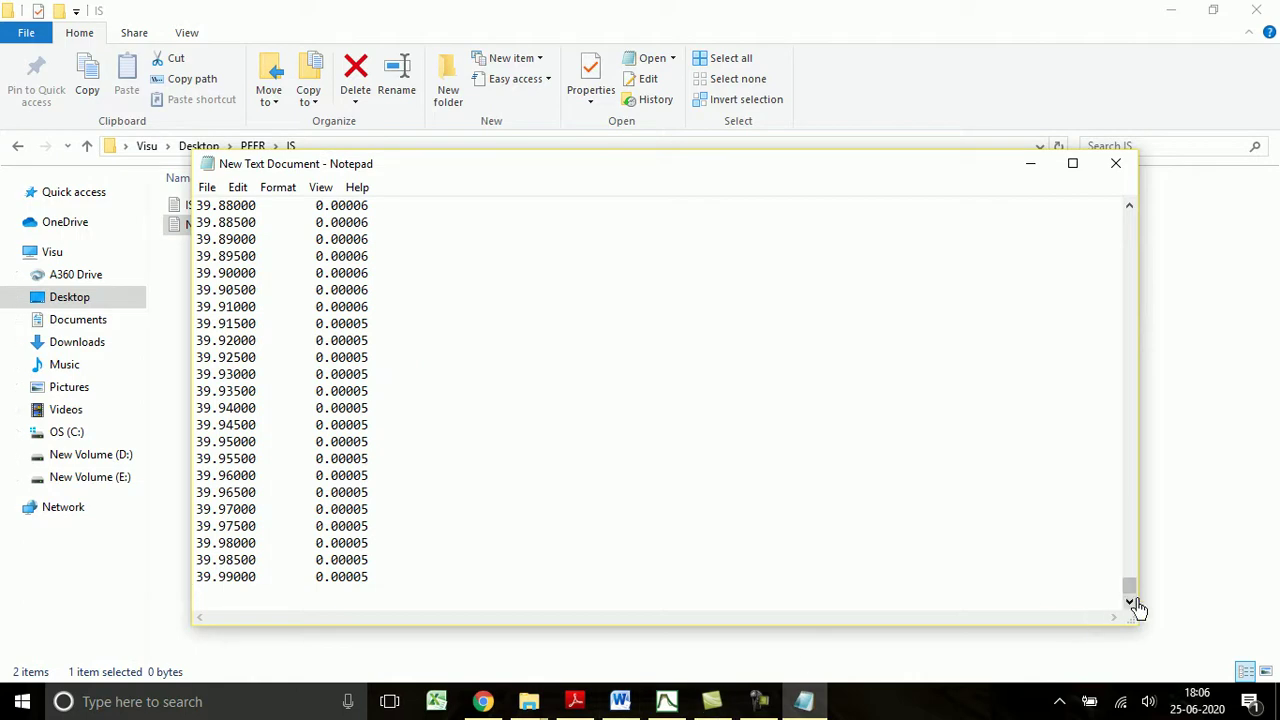
left_click_drag(1133, 601, 1109, 171)
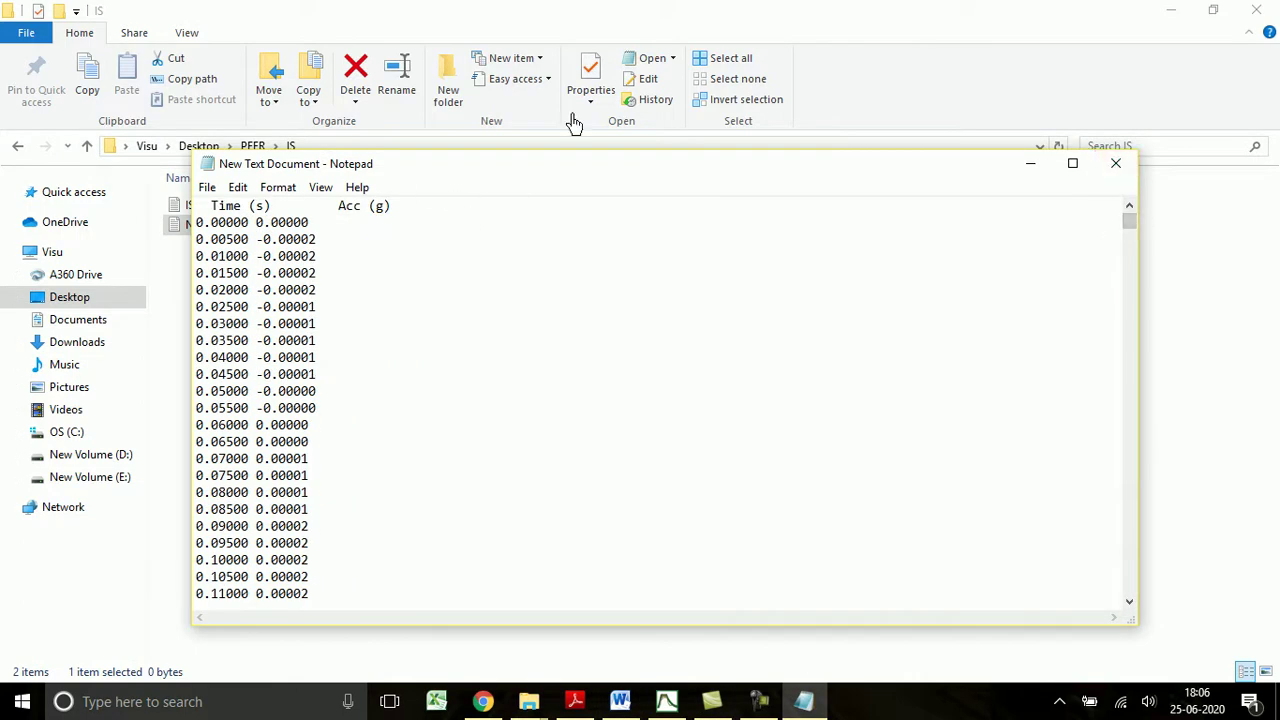
left_click(1127, 170)
left_click(596, 378)
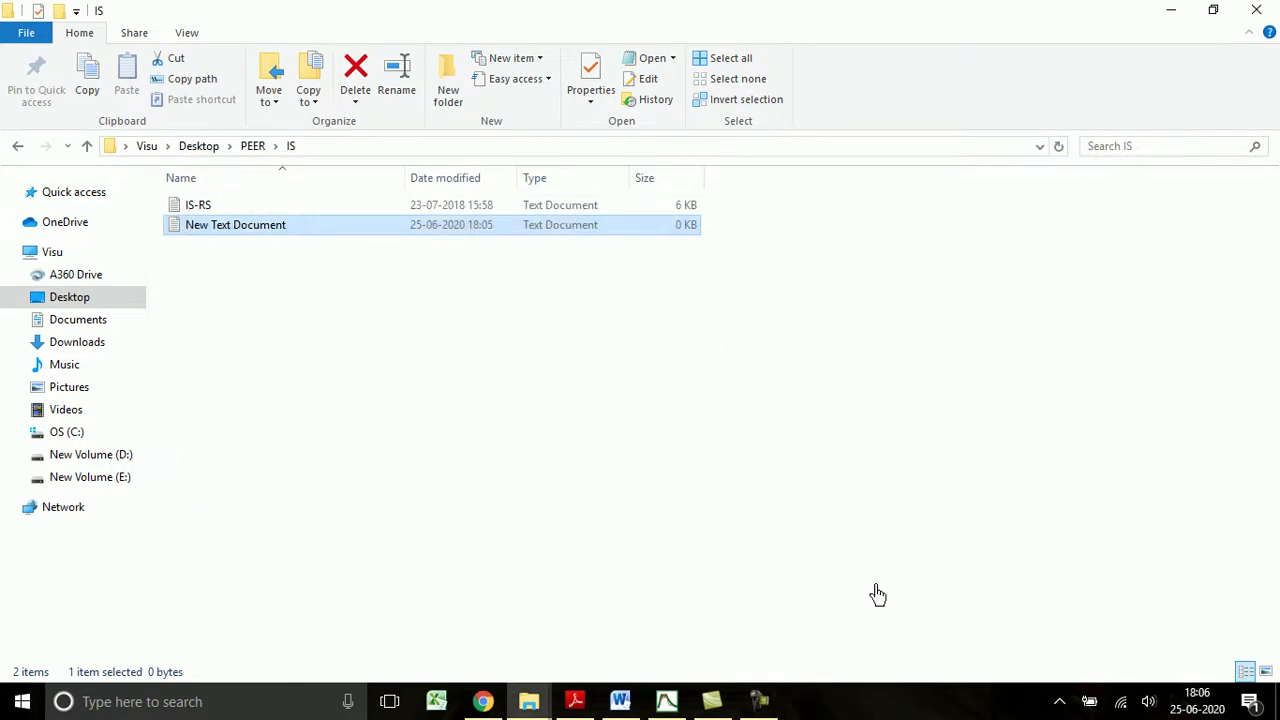
left_click(667, 705)
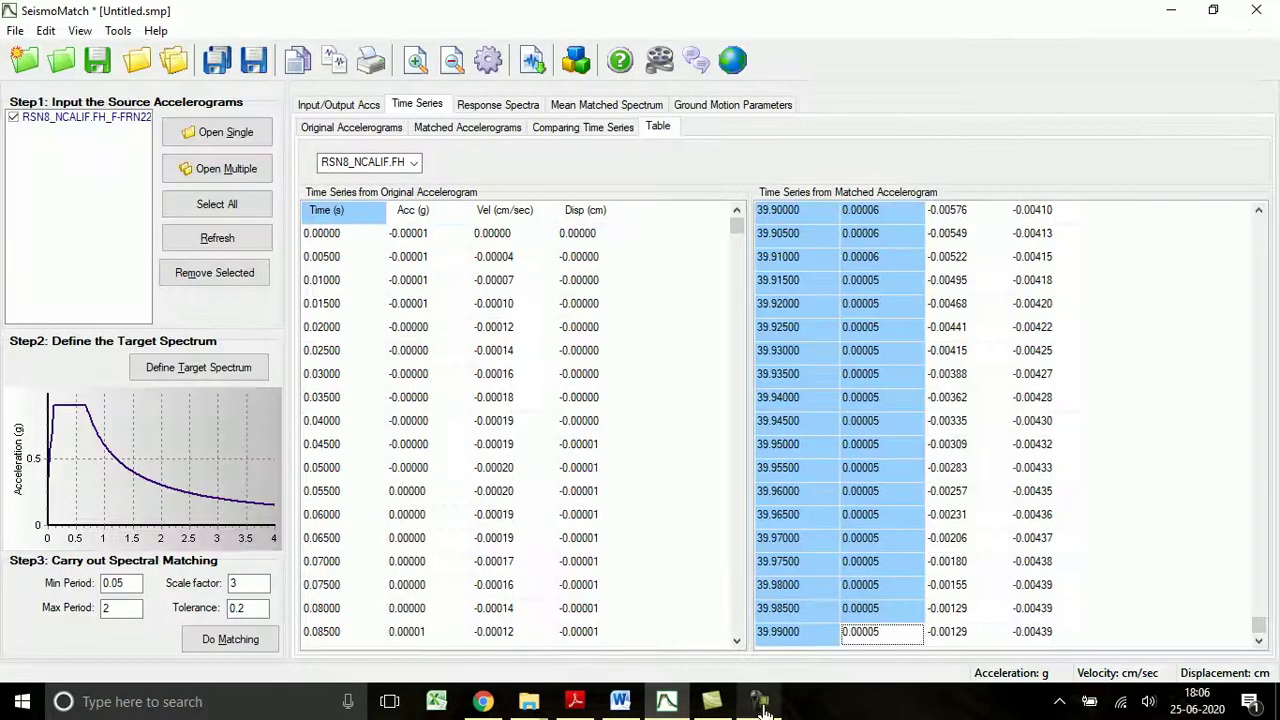